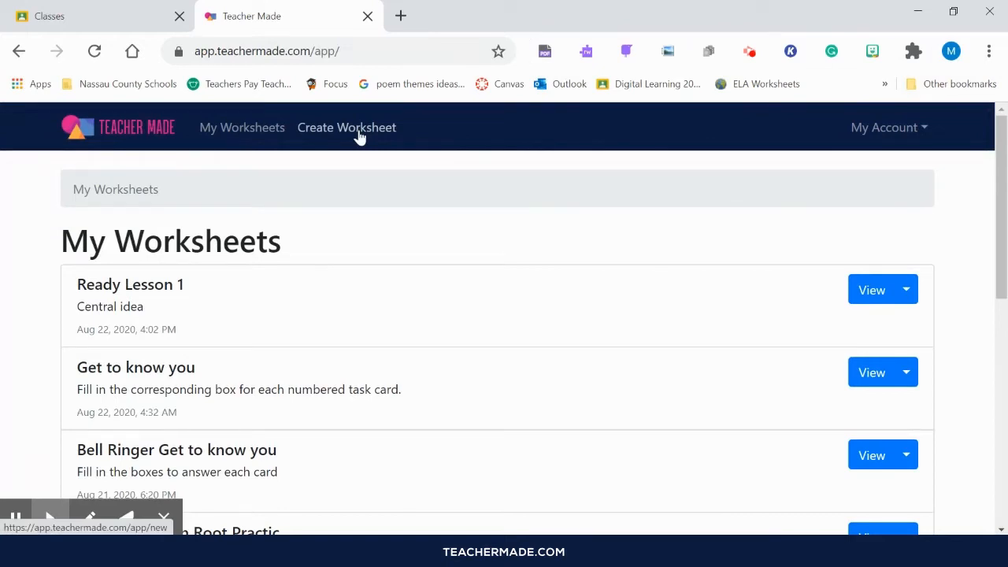
- Start a new worksheet titled "Figurative Language Quiz 2" with the description "matching"
left_click(358, 136)
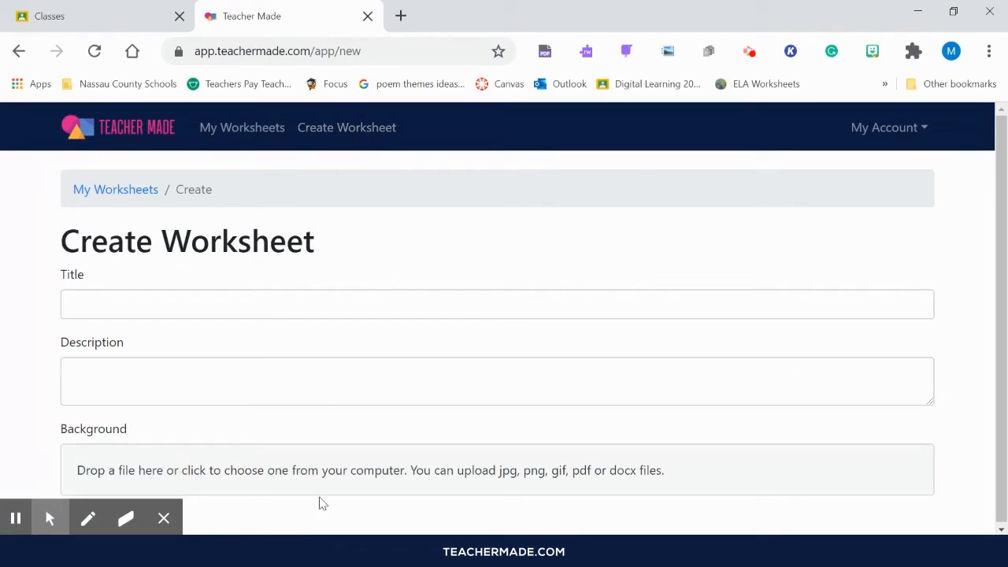
left_click(92, 480)
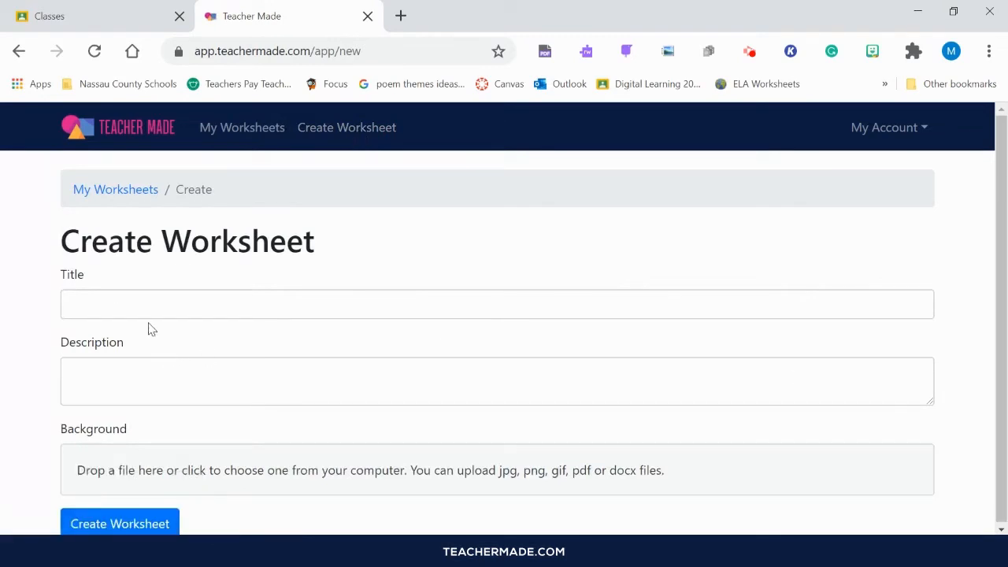
left_click(103, 306)
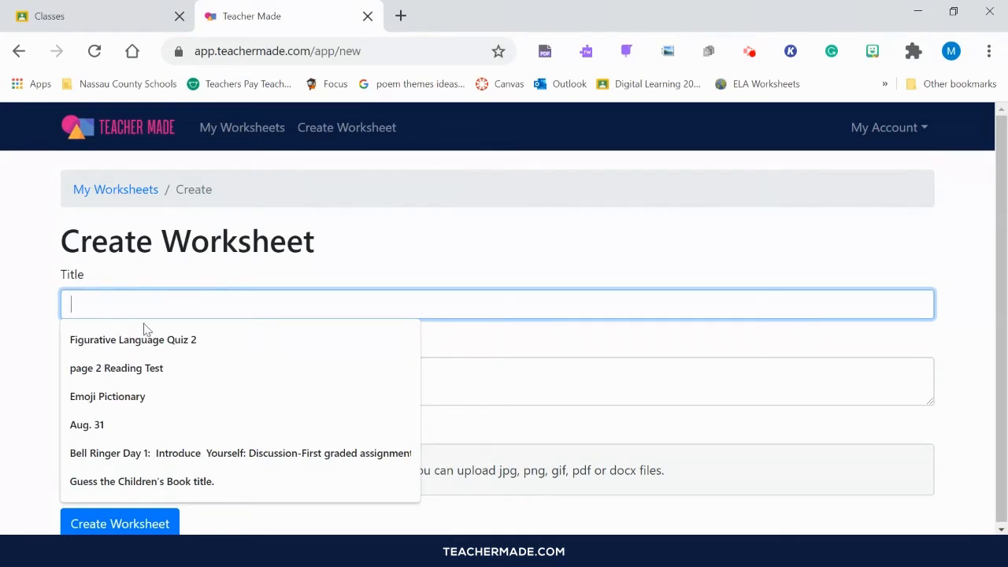
left_click(158, 351)
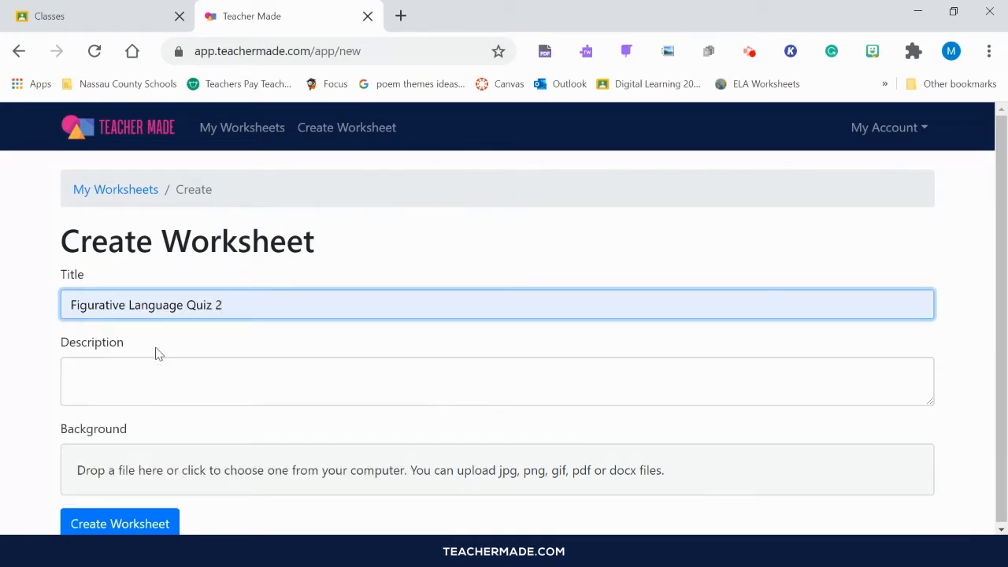
left_click(110, 371)
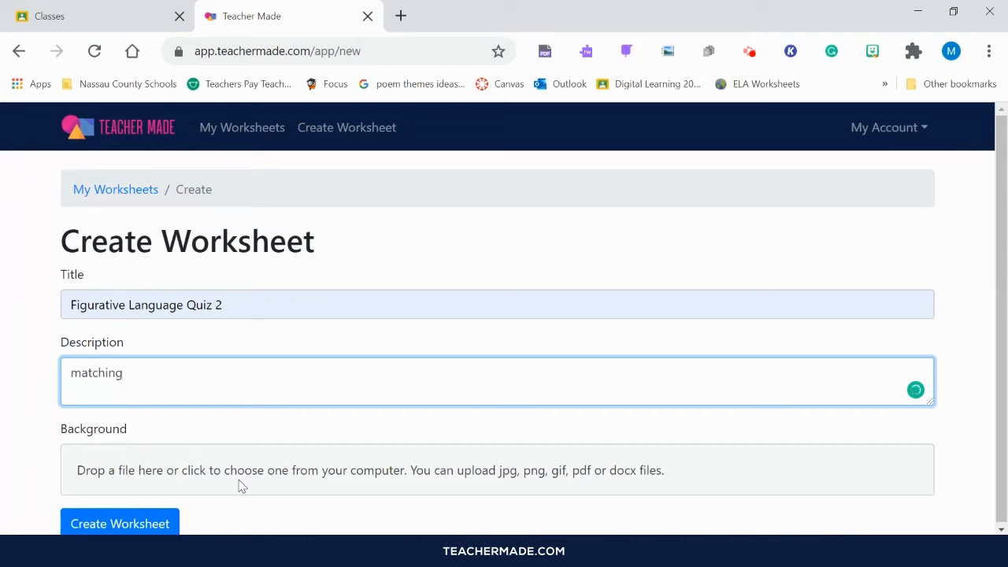
- Upload Fig. Lang Quiz.JPG from the Documents folder as the background and create the worksheet
left_click(270, 479)
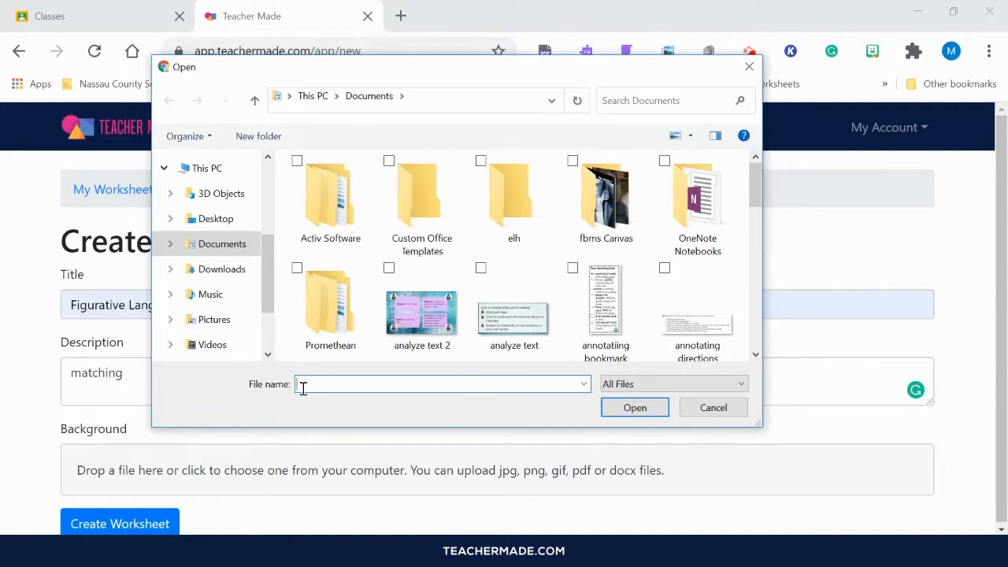
type("fi")
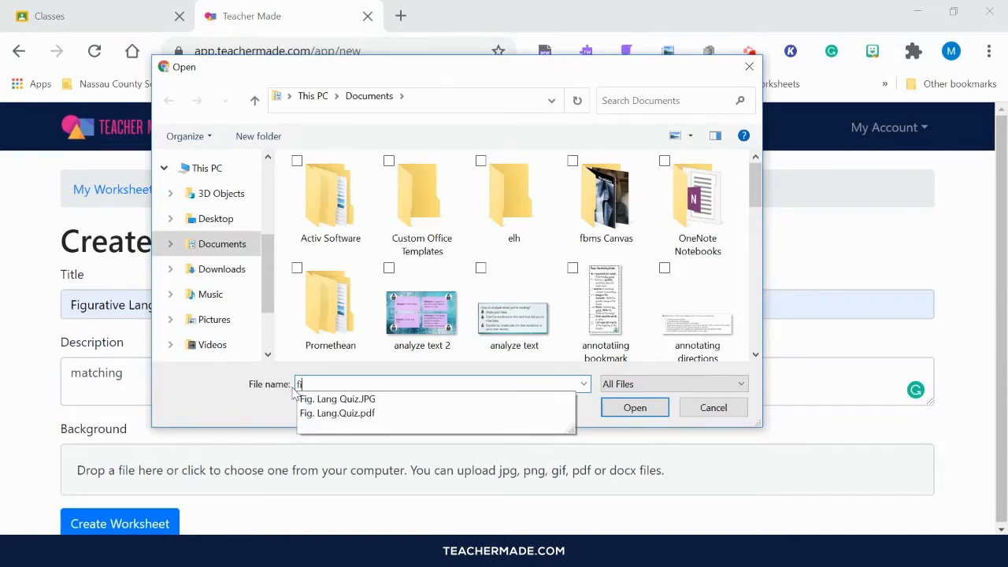
left_click(337, 400)
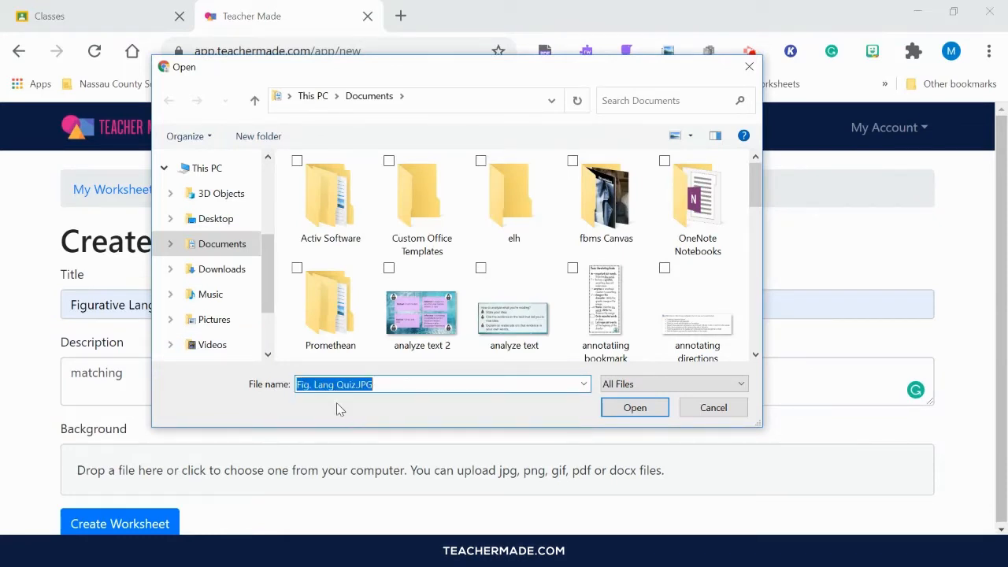
left_click(635, 415)
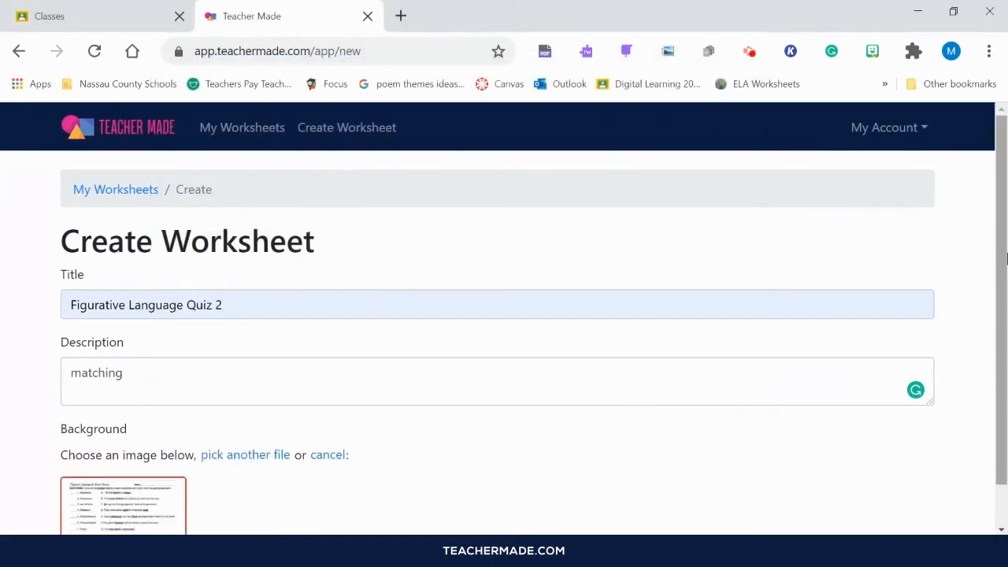
scroll(1005, 264, "down", 1)
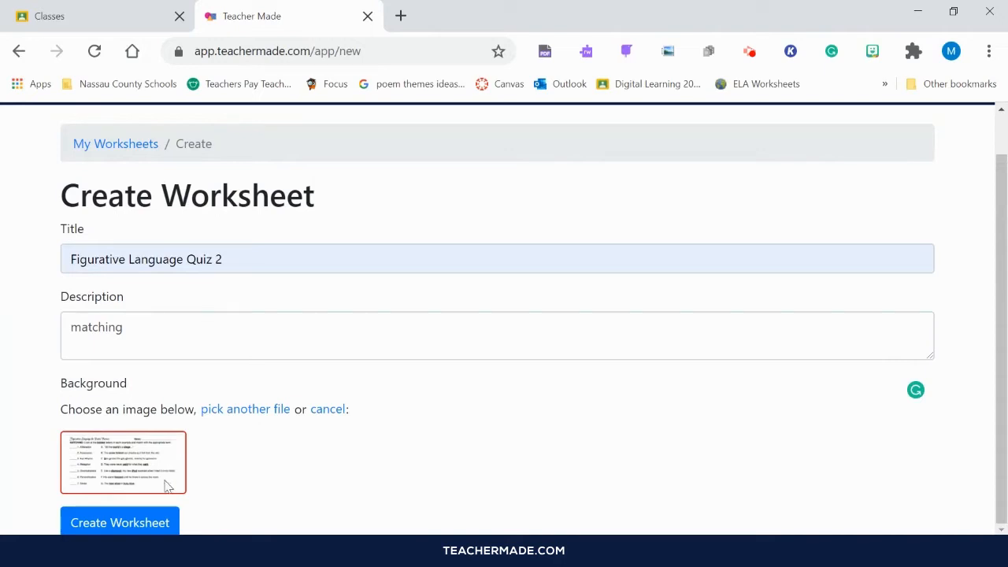
left_click(122, 525)
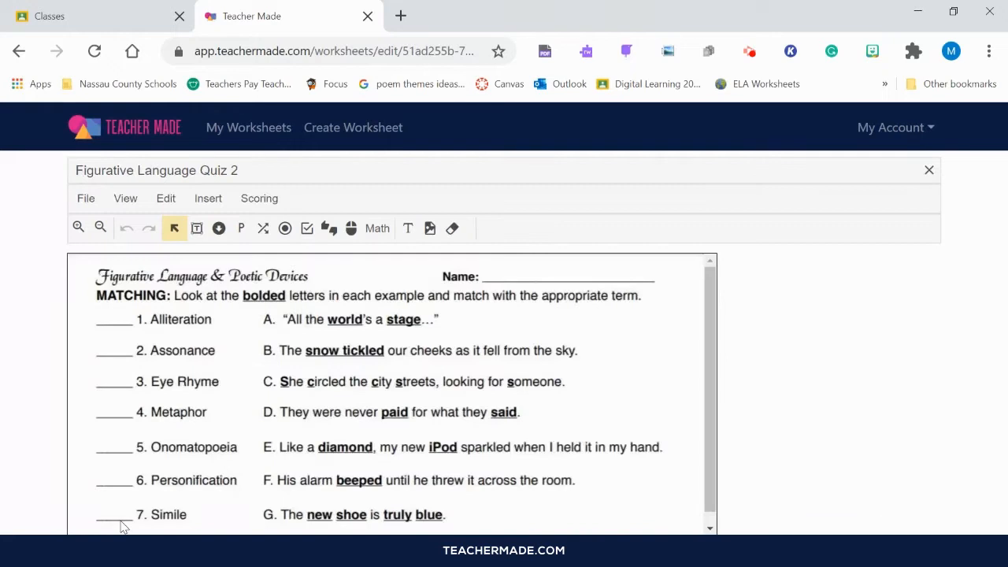
- Insert a text box covering the printed directions after the word MATCHING, spanning the full line
left_click_drag(708, 301, 717, 269)
left_click(407, 230)
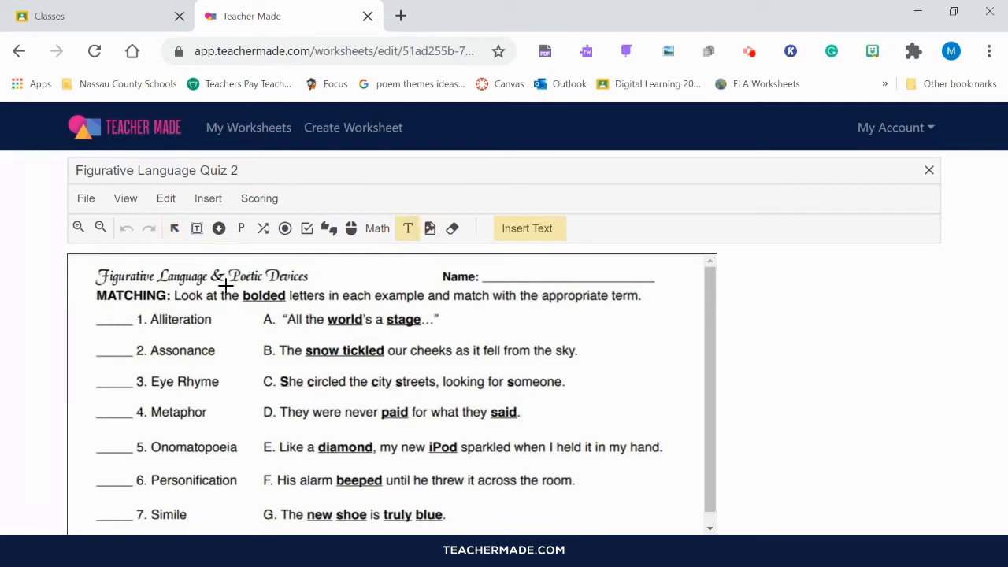
left_click(174, 286)
left_click_drag(175, 286, 670, 293)
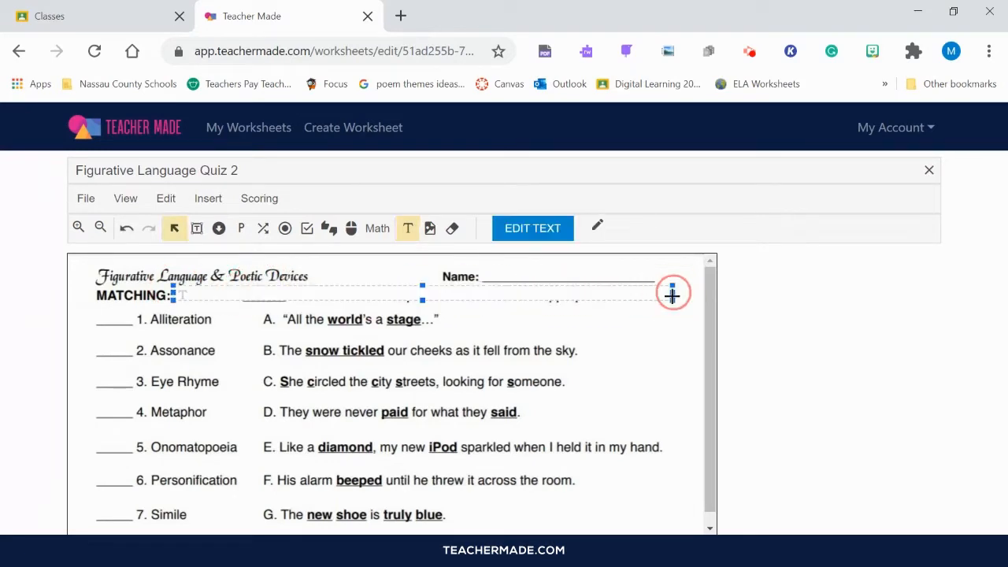
- Fill the text box with "Click on the term on the left. Use a crayon tool to match it to the correct example." and enlarge it
double_click(315, 291)
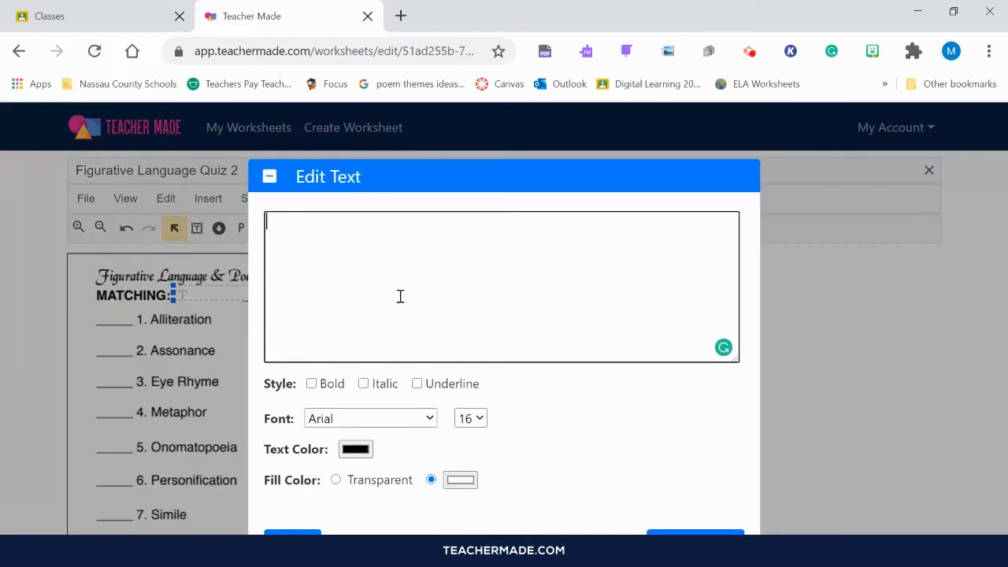
type("Cl")
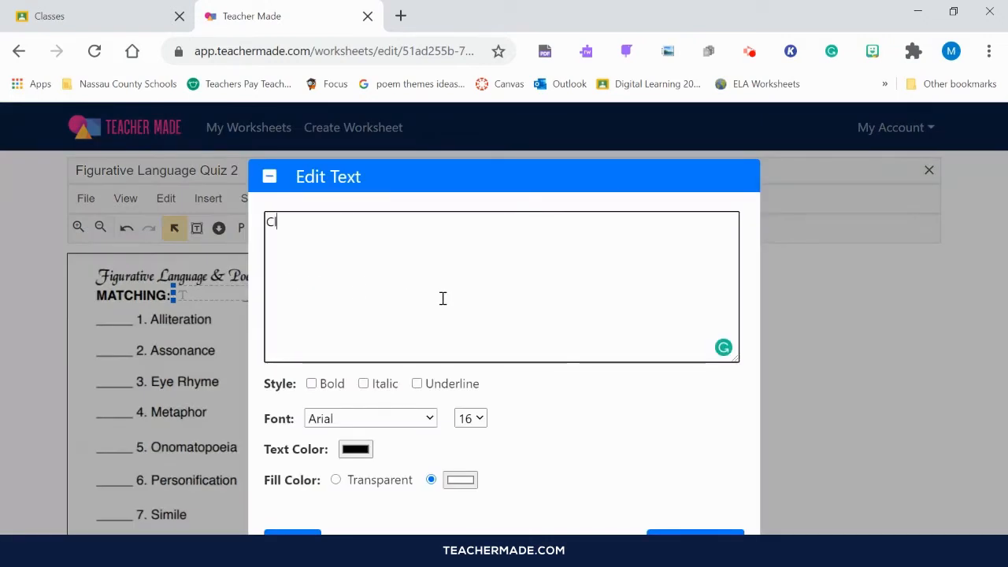
type("ick on th")
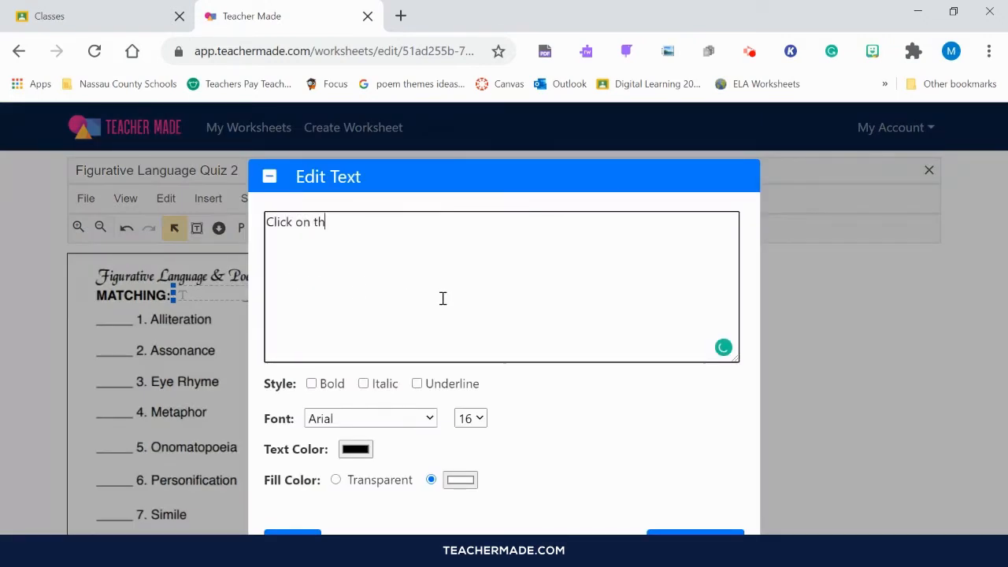
type("e term on the l")
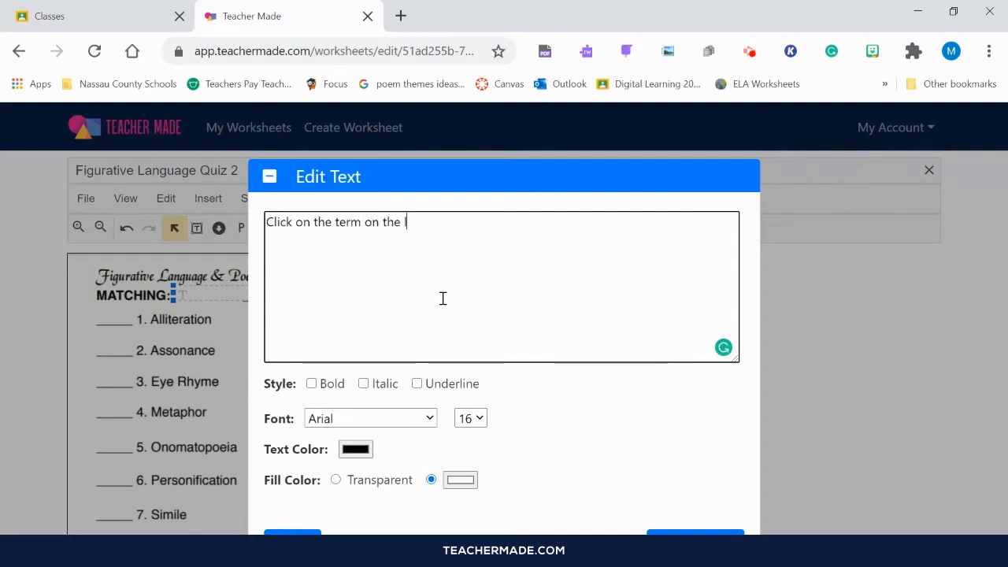
type("eft.")
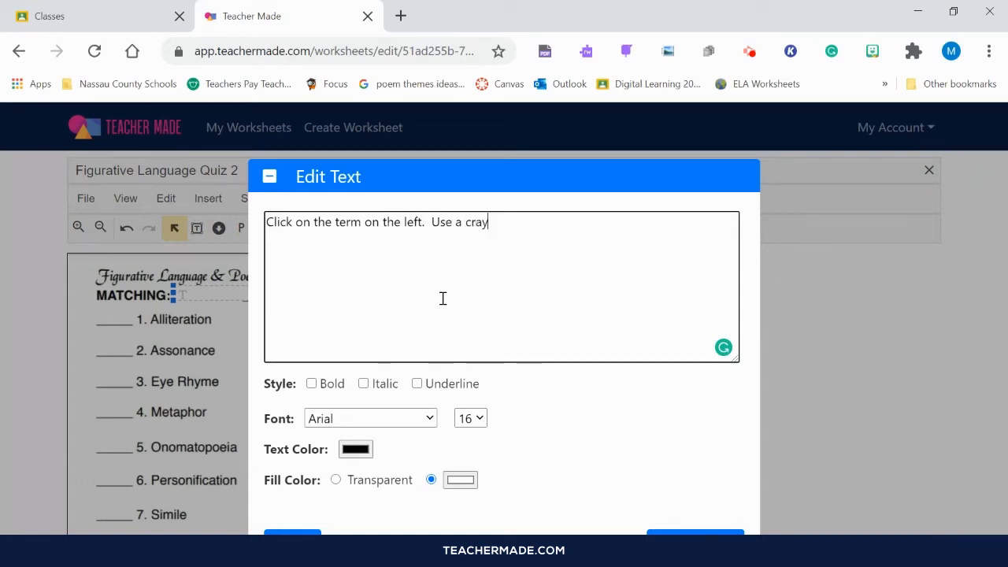
type("Use a crayon tool to mat")
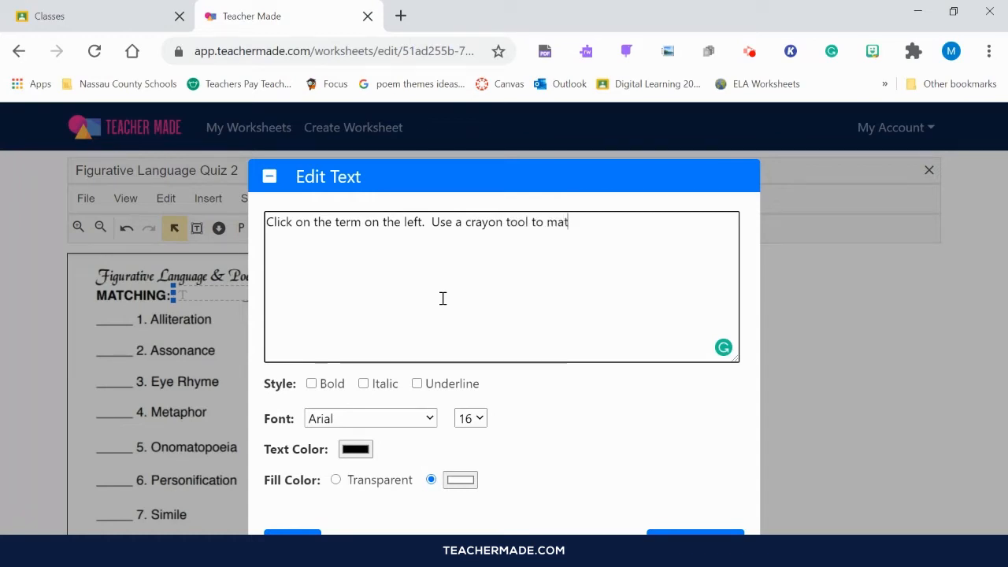
type("ch it to the correct e")
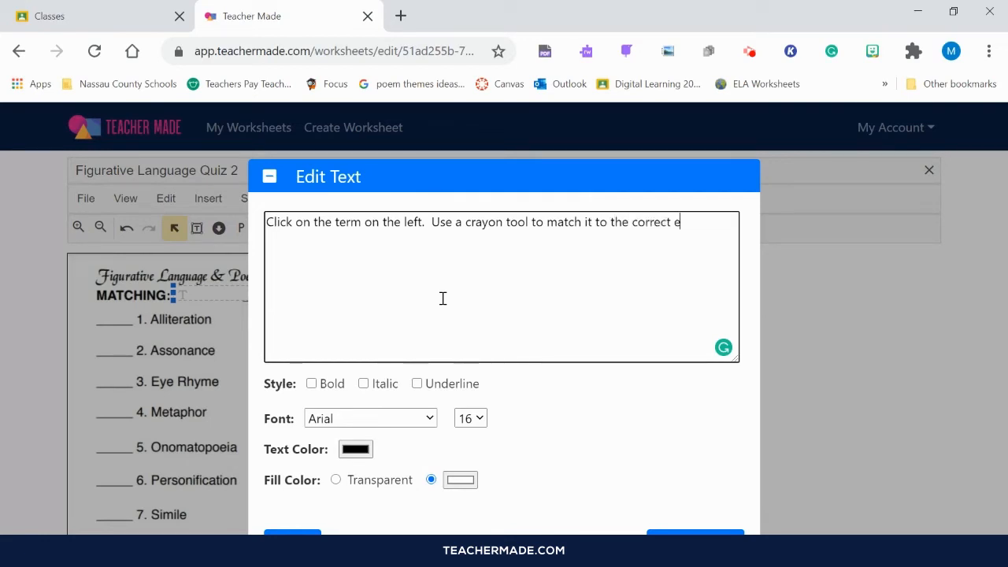
type("xample.")
left_click(732, 531)
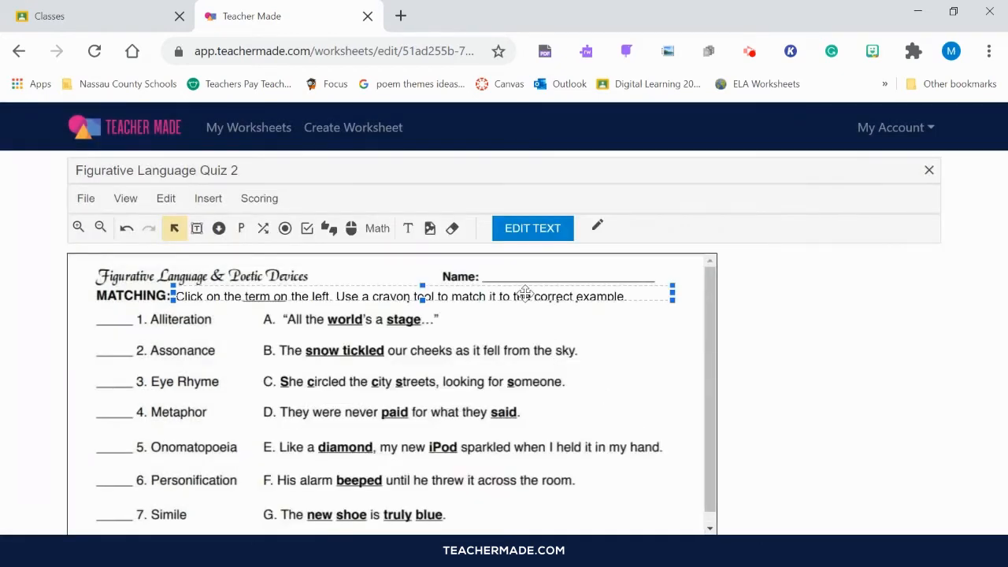
left_click_drag(670, 299, 675, 308)
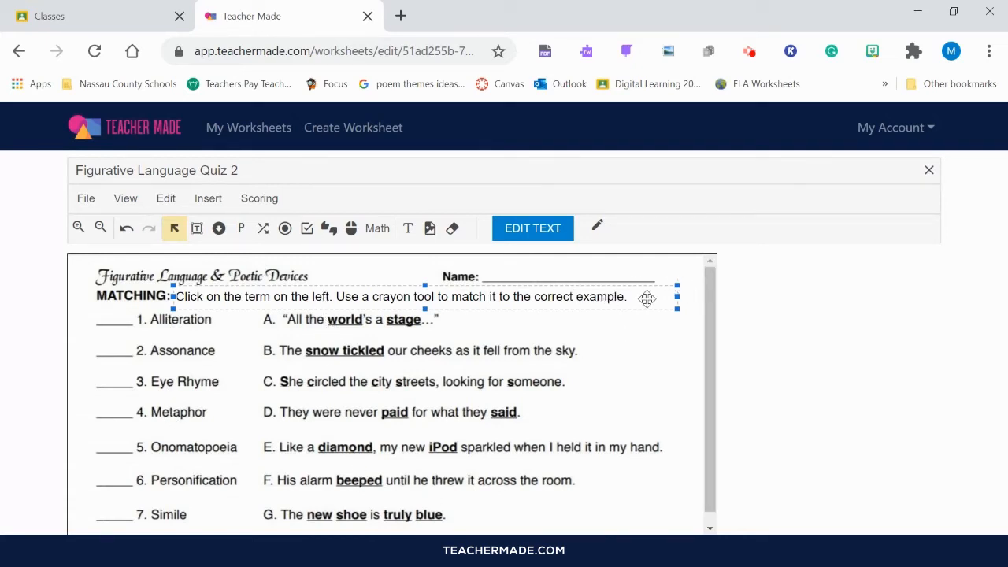
left_click(591, 392)
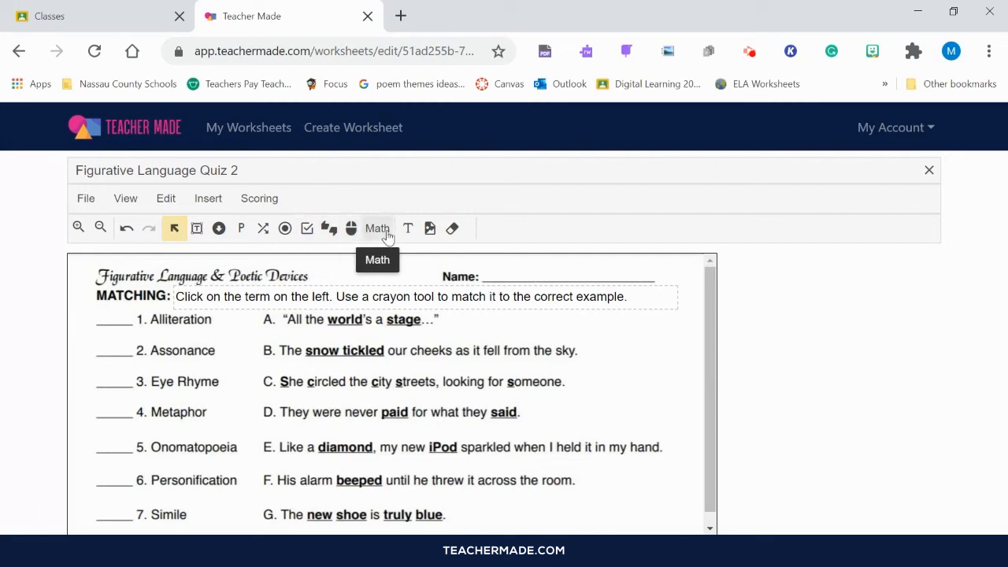
- Add matching areas over "1. Alliteration" and example C, and link the two as a matching pair
left_click(262, 229)
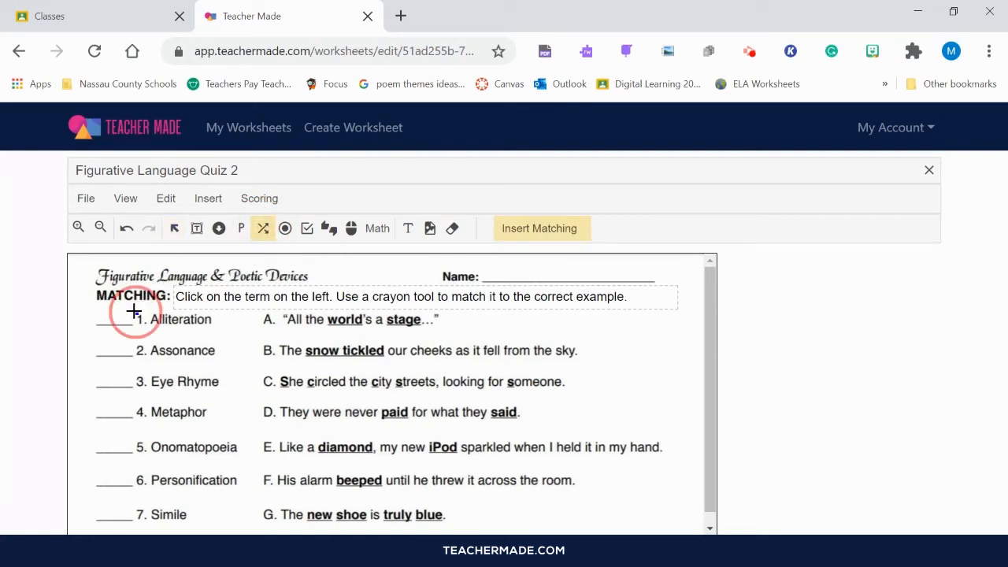
left_click_drag(135, 311, 222, 339)
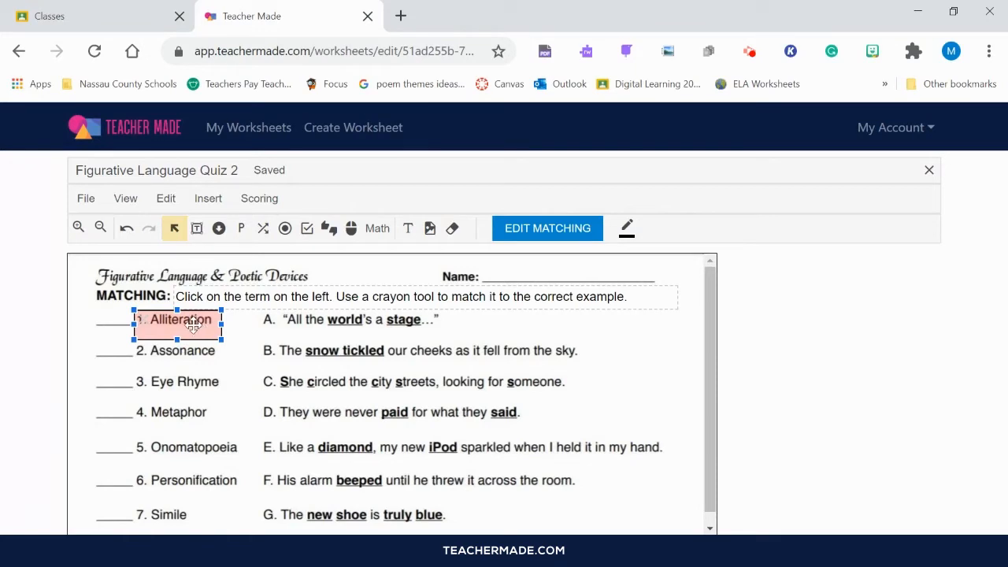
left_click(264, 234)
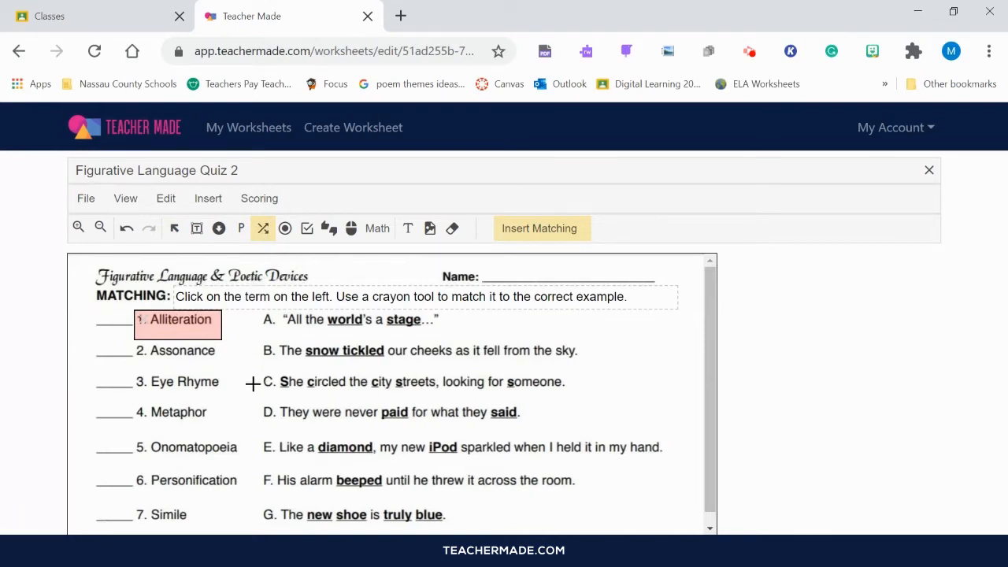
left_click_drag(259, 371, 589, 392)
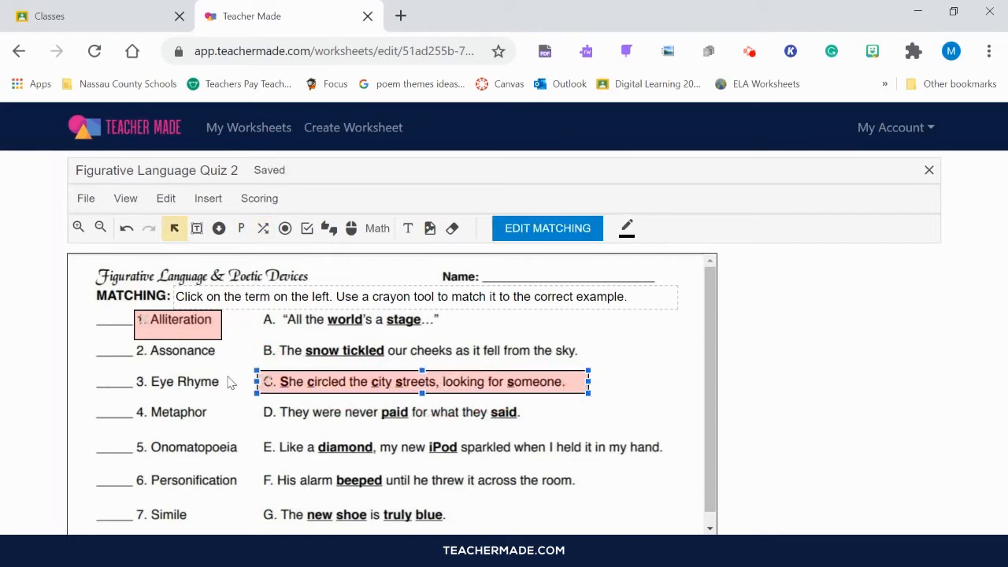
left_click(185, 328)
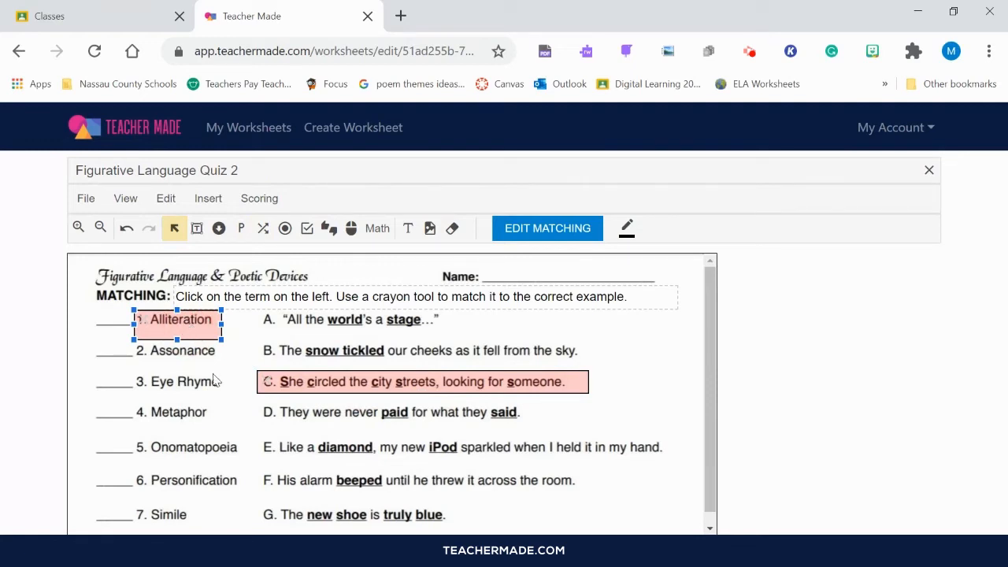
left_click(334, 384)
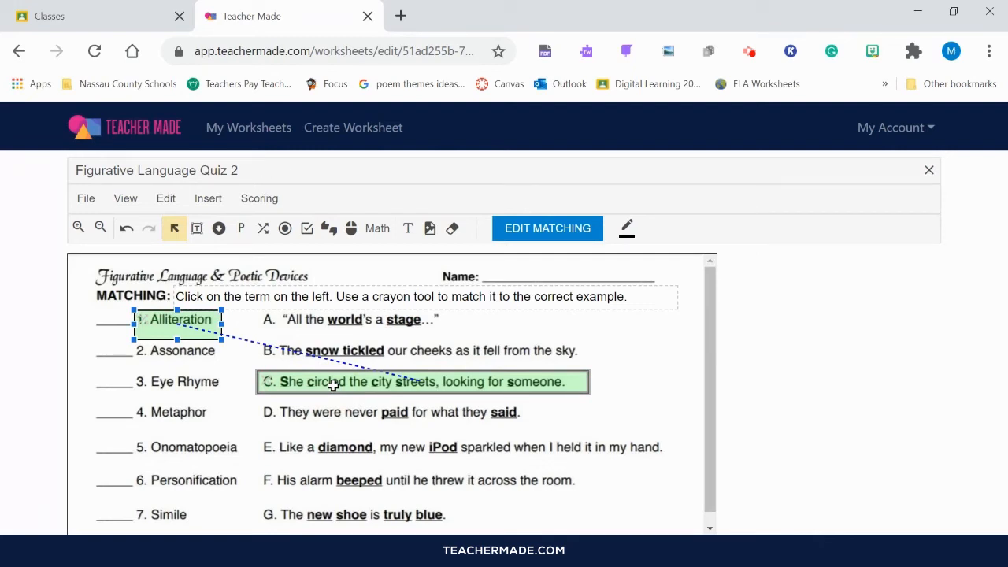
- Add matching areas over "2. Assonance" and example G, and link the two as a matching pair
left_click(264, 228)
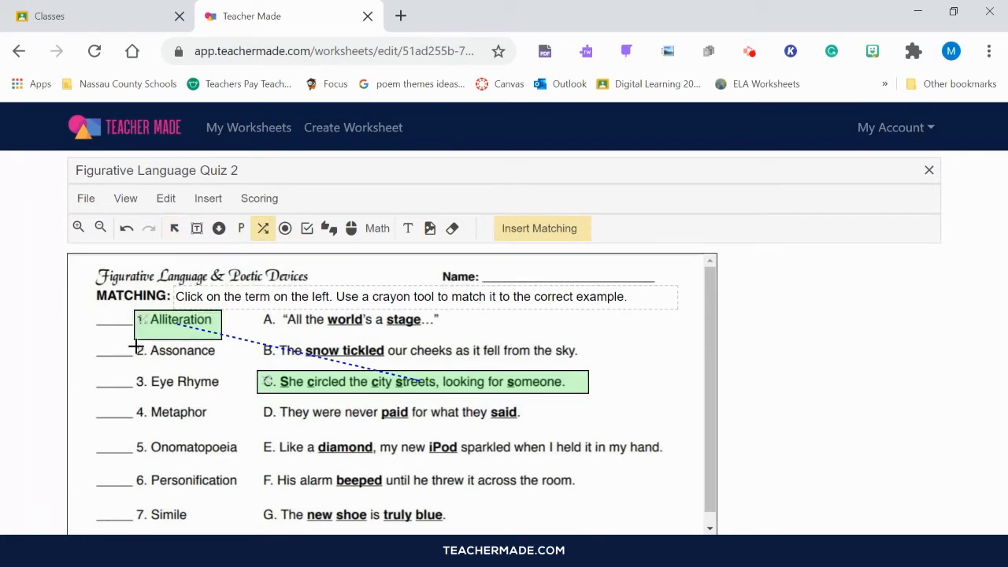
left_click_drag(136, 347, 223, 367)
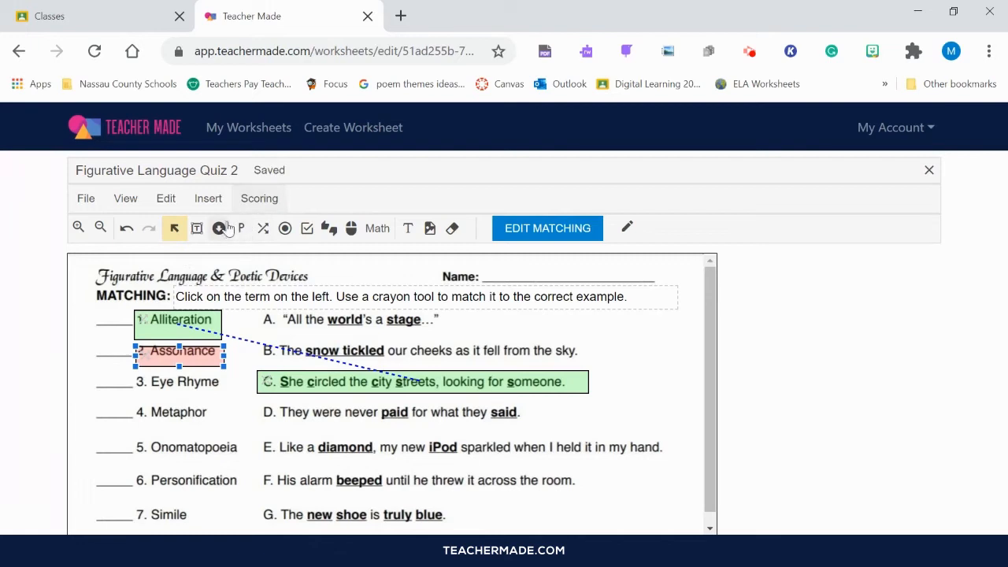
left_click(257, 230)
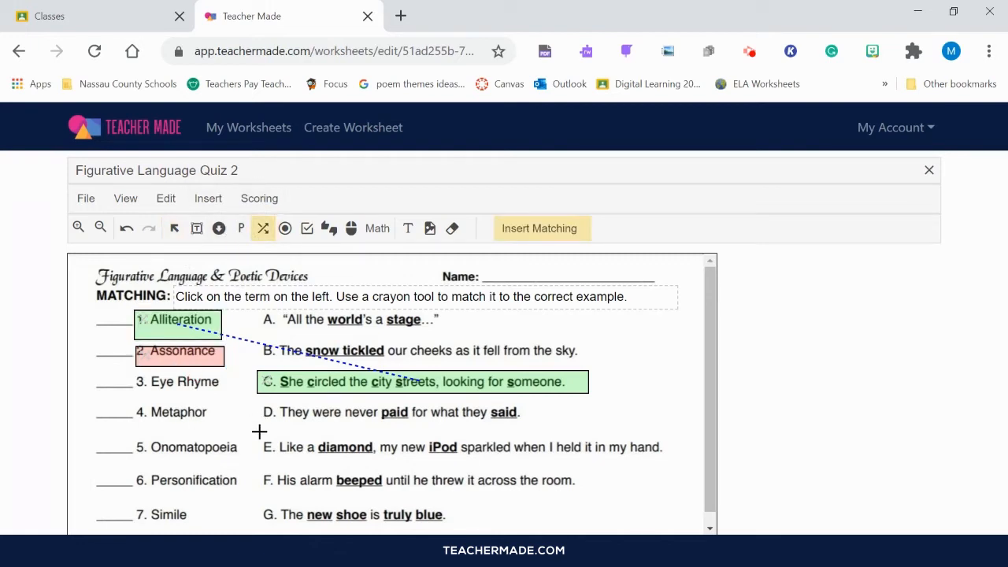
left_click_drag(258, 501, 439, 513)
left_click_drag(247, 501, 475, 521)
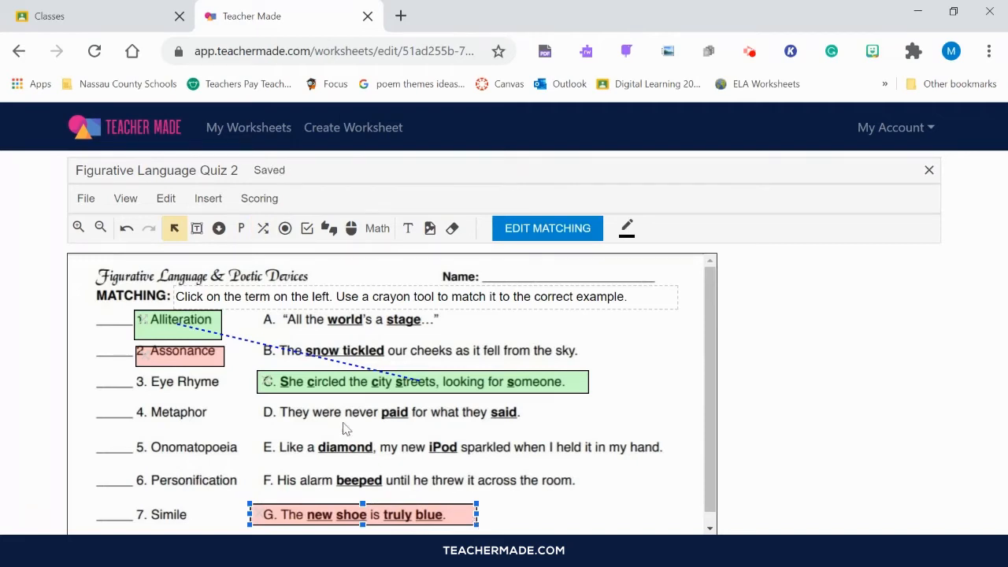
left_click(187, 361)
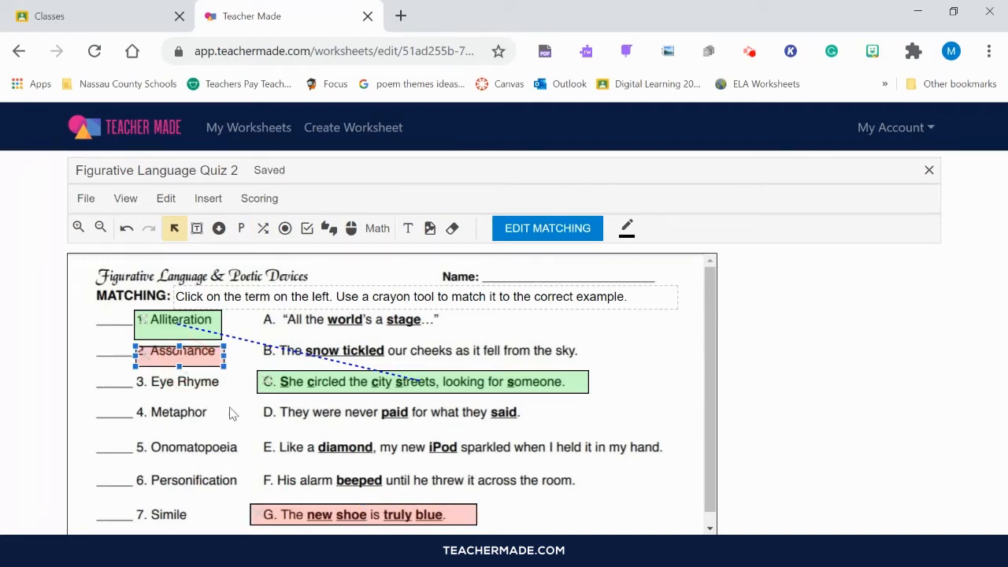
left_click(294, 514)
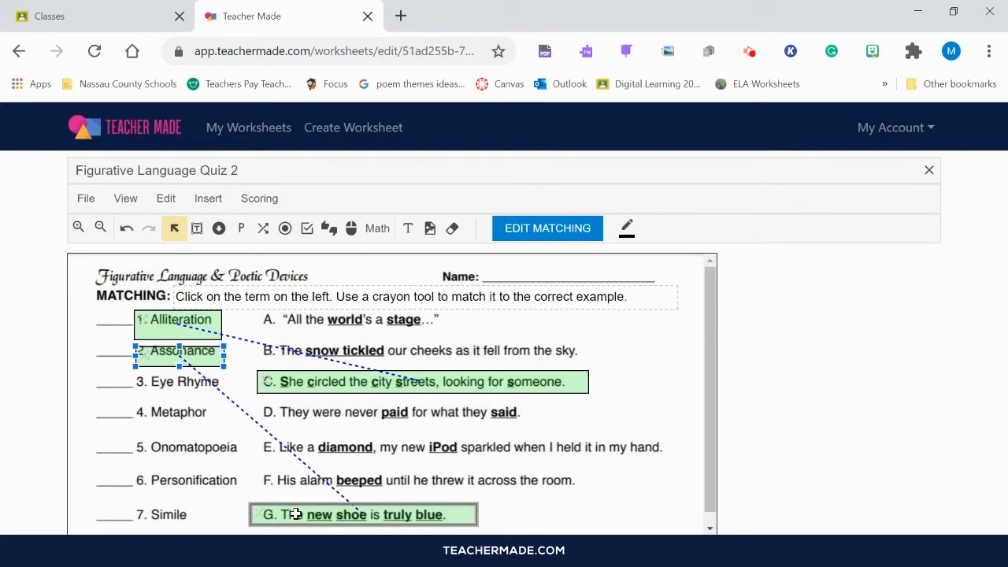
- Add matching areas over "3. Eye Rhyme" and example D, and link the two as a matching pair
left_click(264, 230)
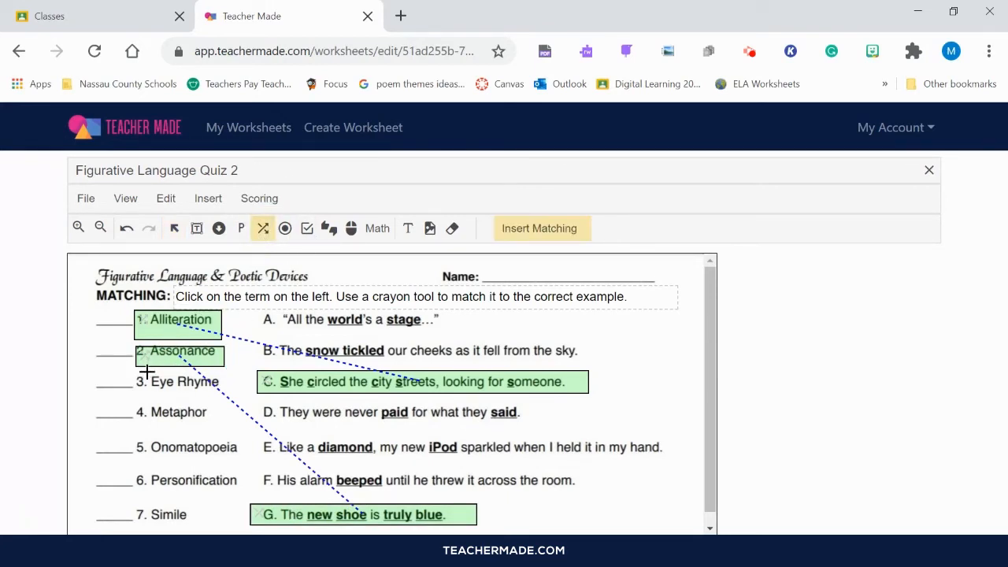
mouse_move(135, 372)
left_mouse_down()
mouse_move(213, 387)
mouse_move(223, 401)
left_mouse_up()
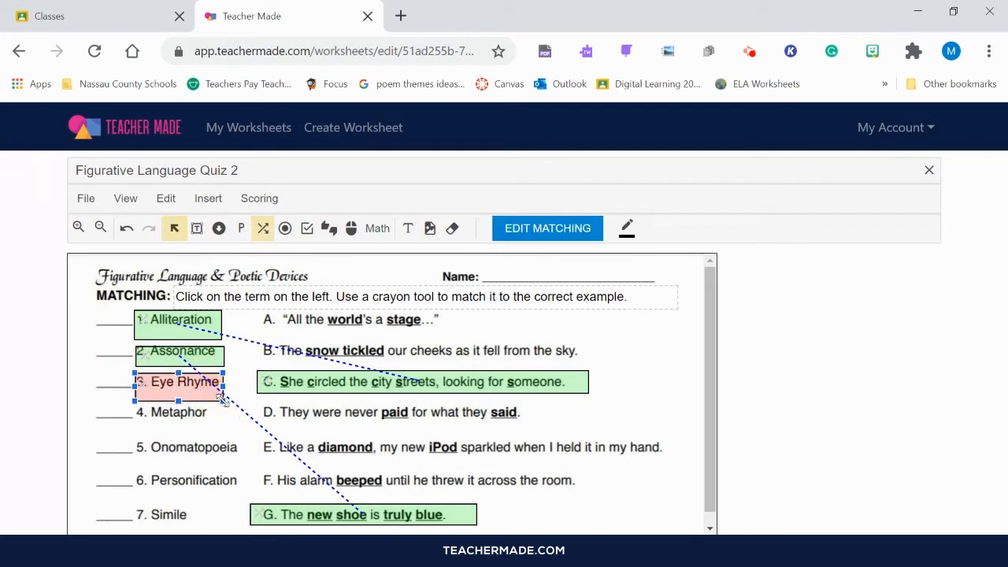
left_click(263, 228)
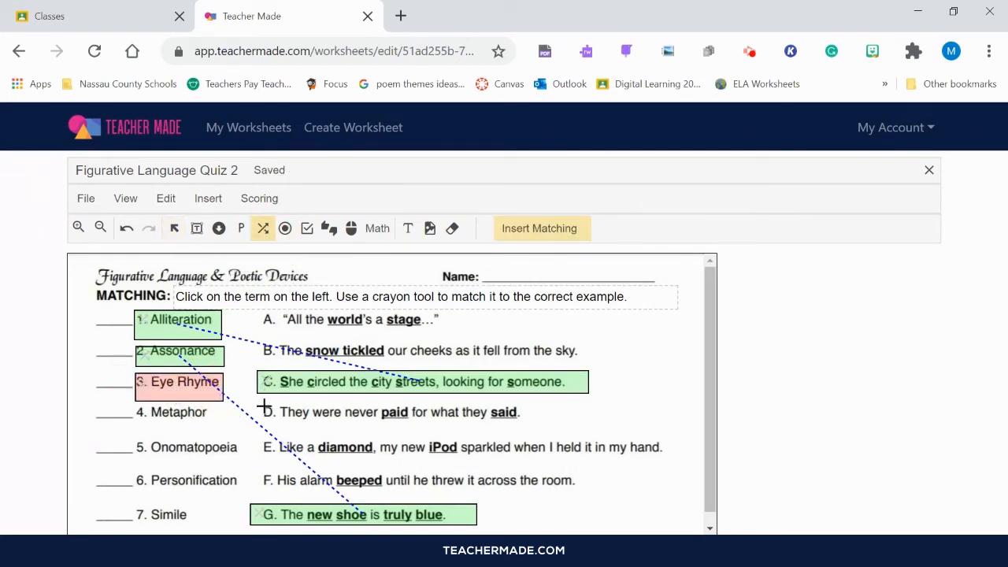
mouse_move(256, 398)
left_mouse_down()
mouse_move(522, 420)
mouse_move(541, 435)
left_mouse_up()
left_click(204, 387)
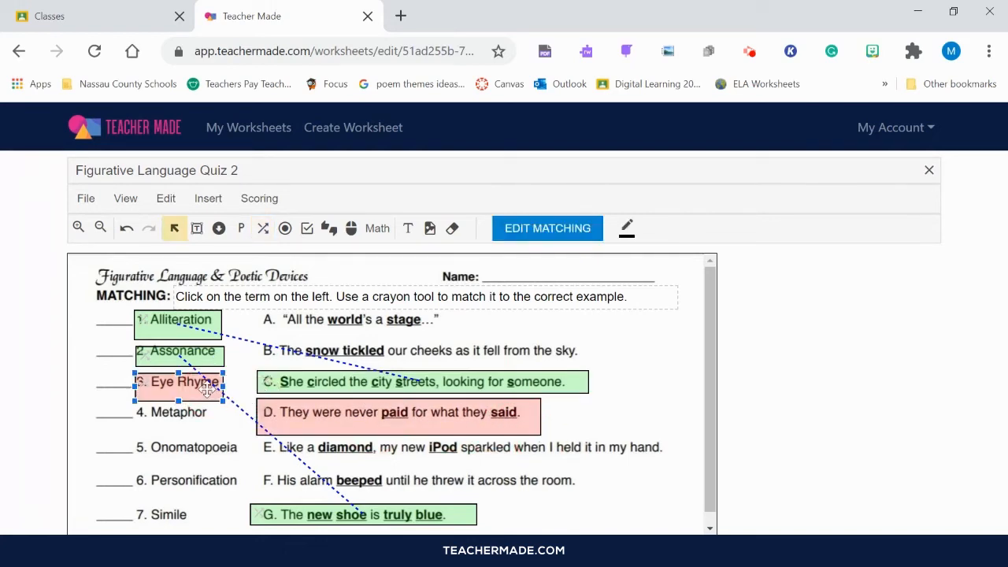
left_click(360, 417)
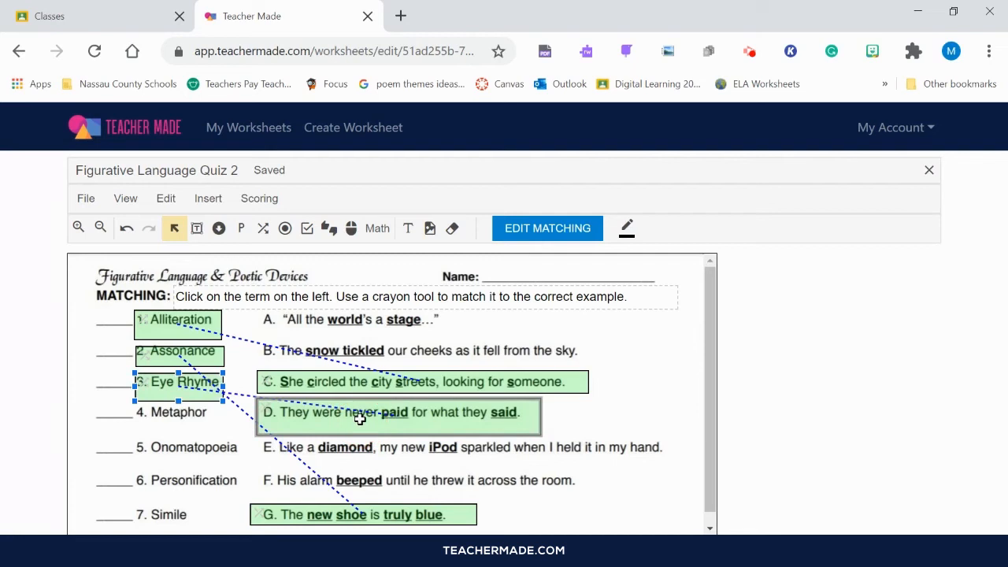
- Add matching areas over "4. Metaphor" and example A, and link the two as a matching pair
left_click(263, 229)
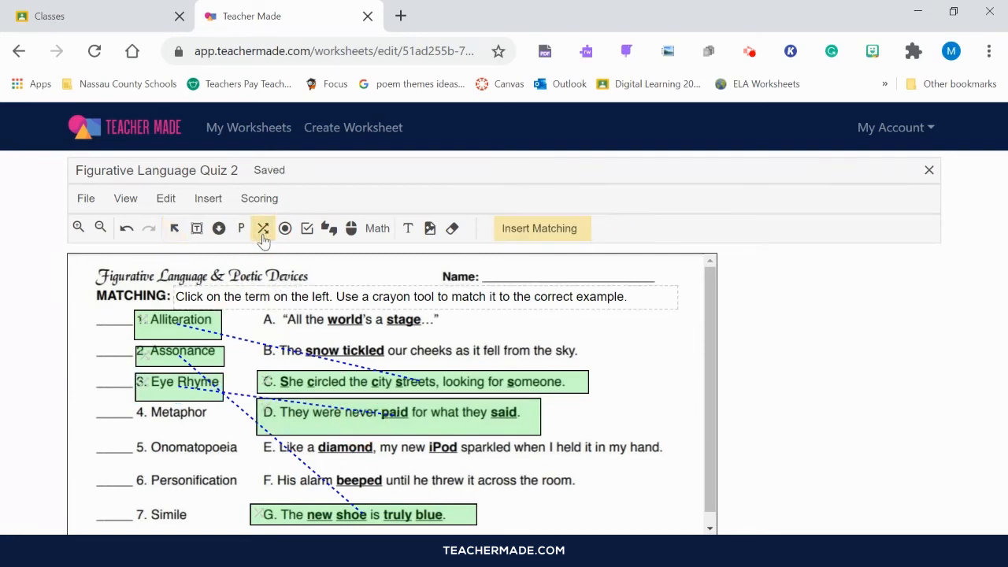
left_click_drag(136, 407, 225, 428)
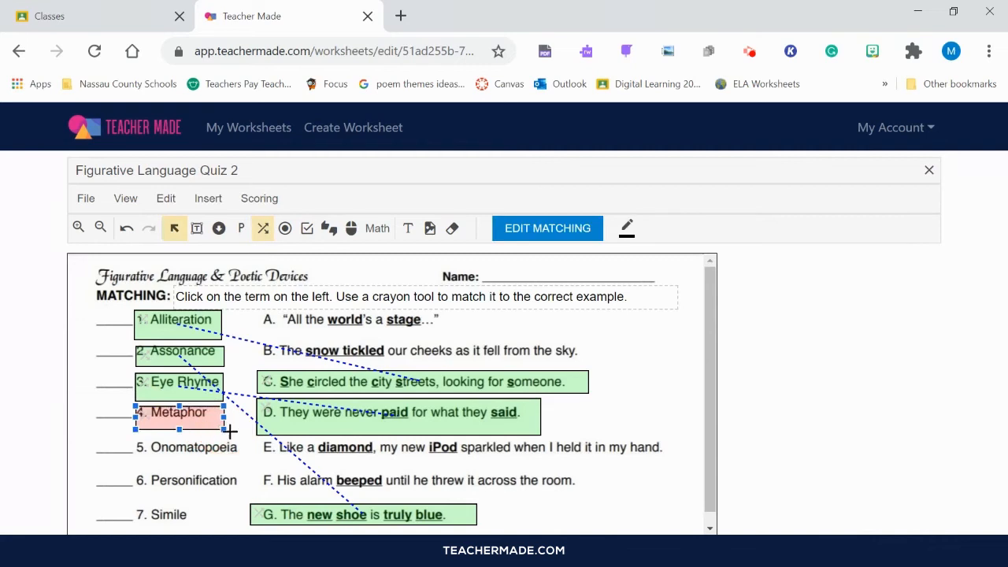
left_click(262, 230)
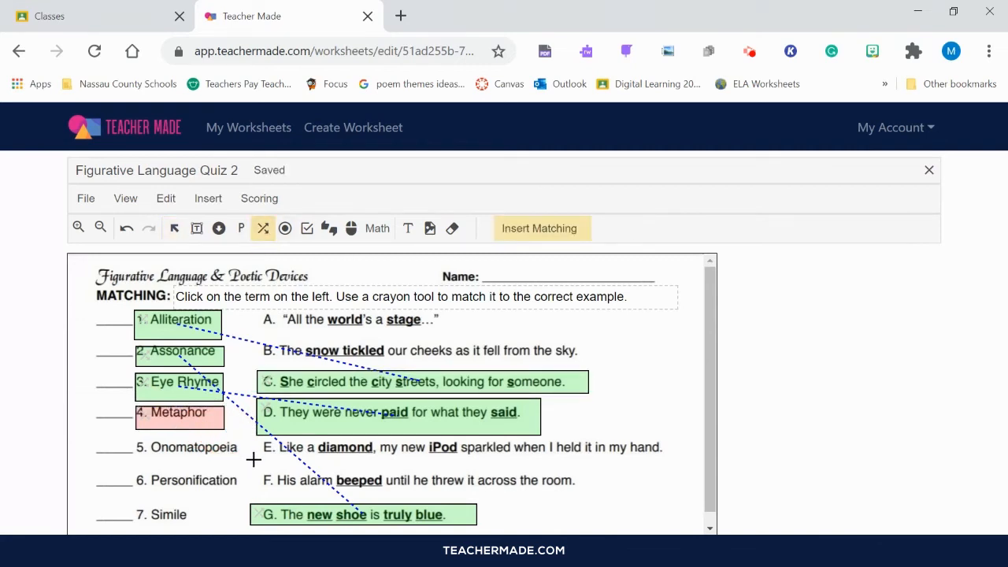
left_click_drag(257, 311, 437, 329)
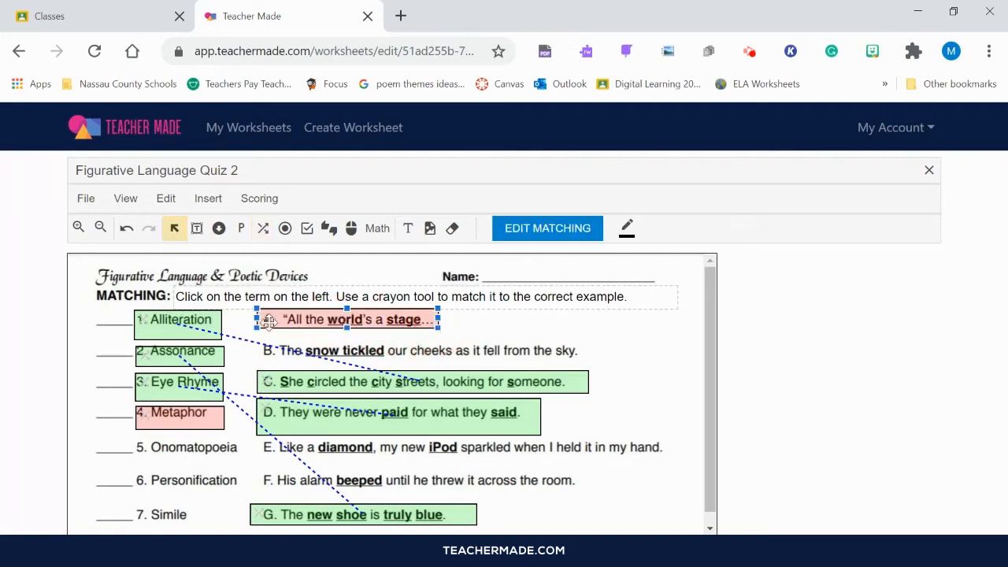
left_click(208, 420)
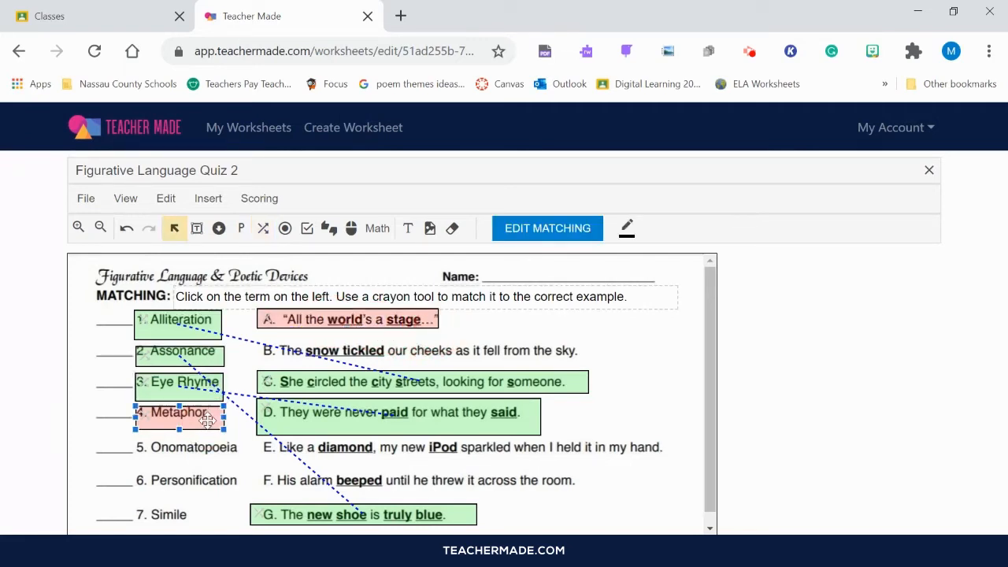
left_click(276, 320)
- Add matching areas over "5. Onomatopoeia" and example F, and link the two as a matching pair
left_click(263, 228)
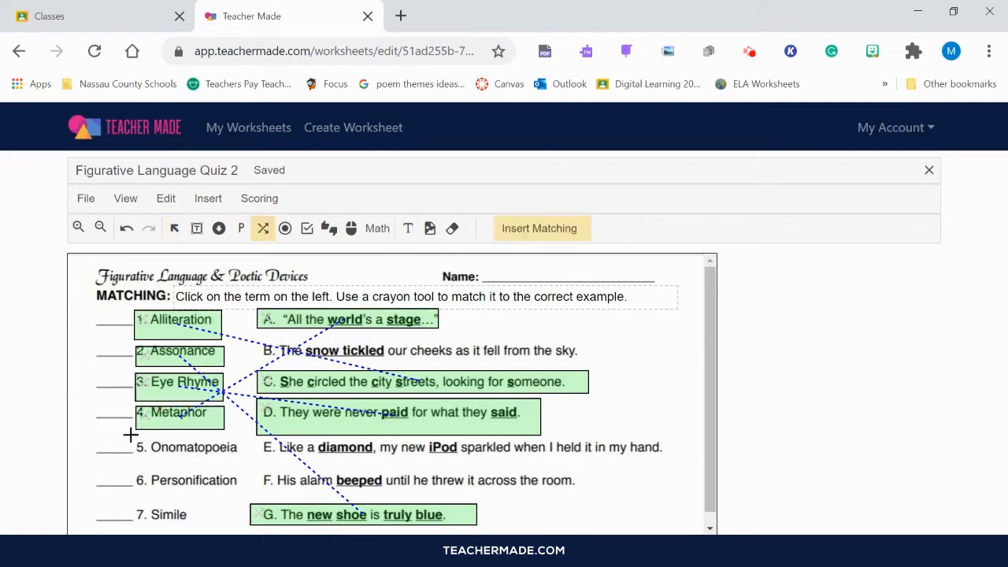
left_click_drag(130, 434, 251, 461)
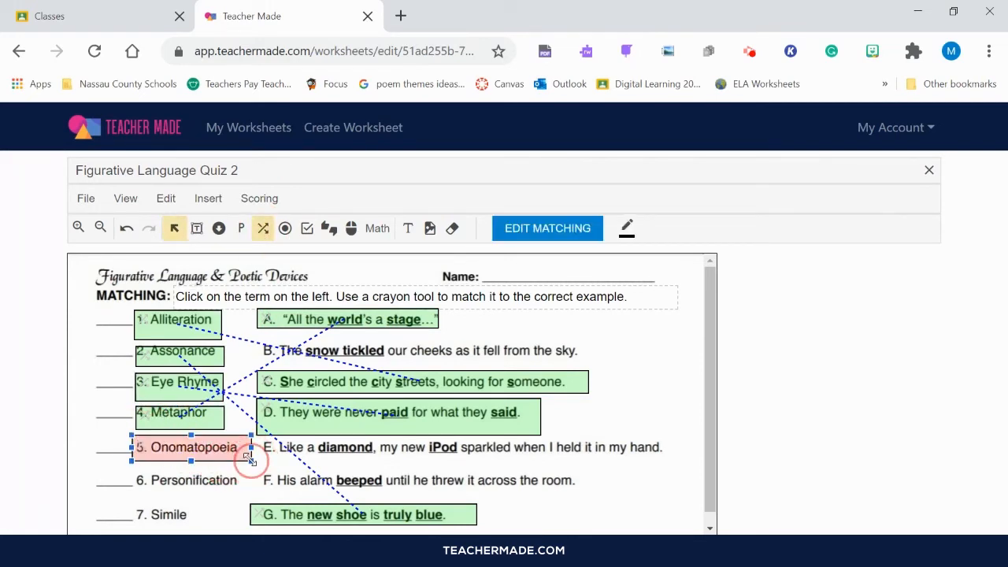
left_click(262, 236)
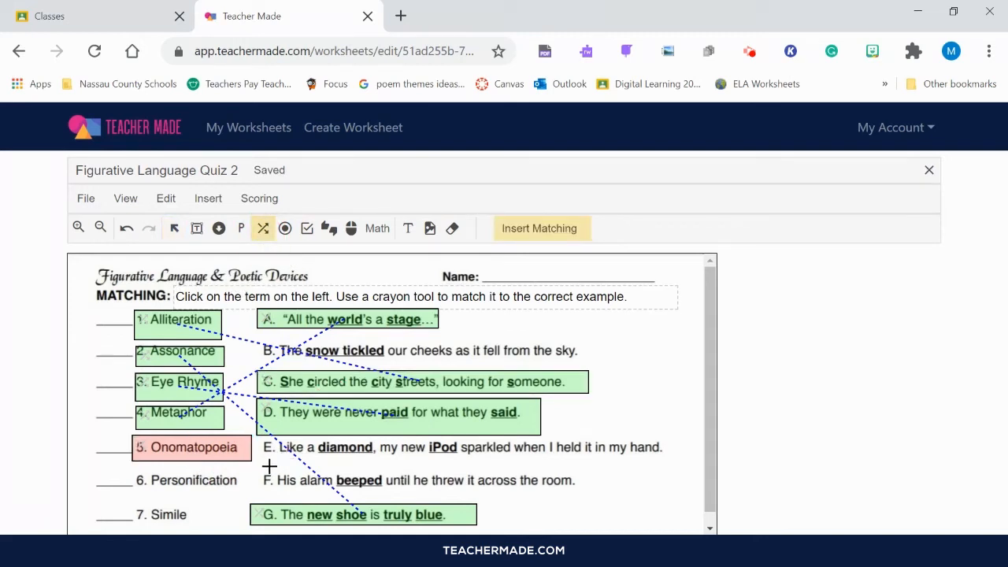
left_click_drag(258, 469, 583, 494)
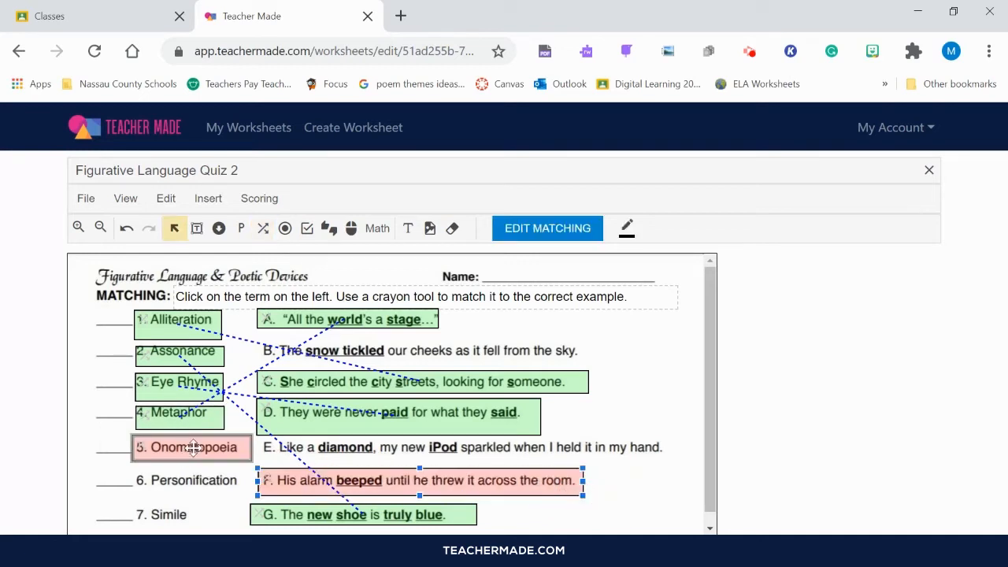
left_click(193, 447)
left_click(332, 478)
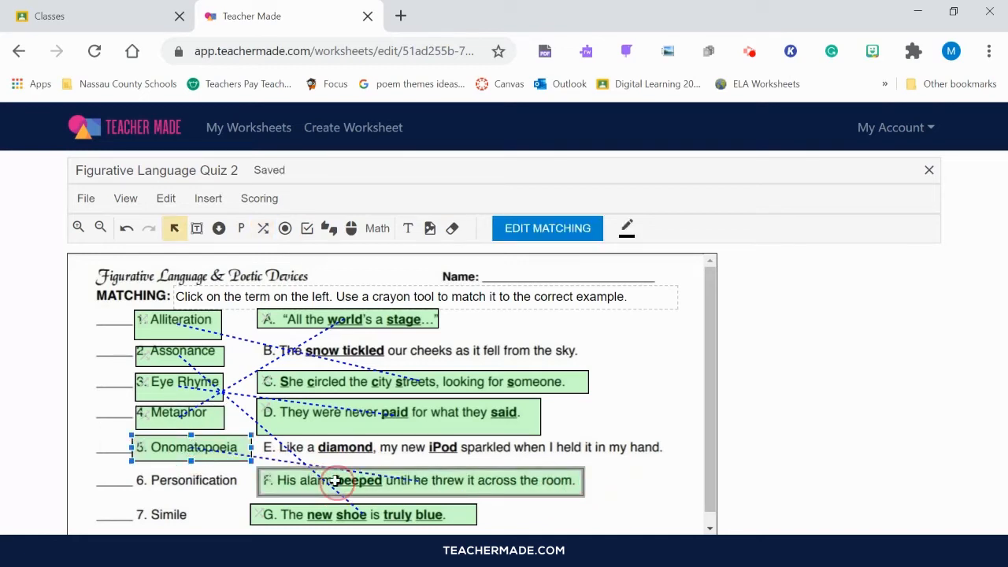
- Add matching areas over "6. Personification" and example B, and link the two as a matching pair
left_click(263, 228)
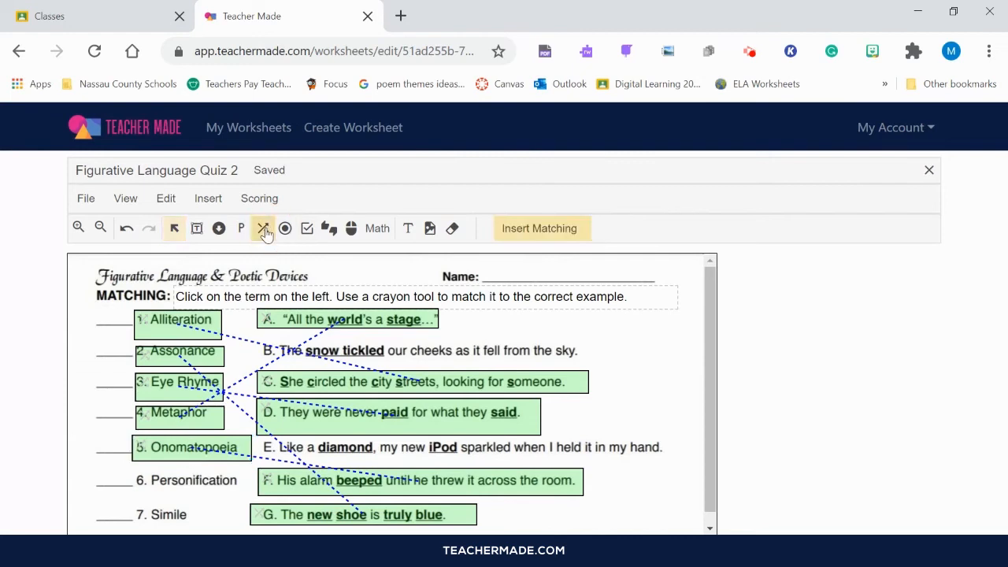
left_click_drag(132, 470, 241, 494)
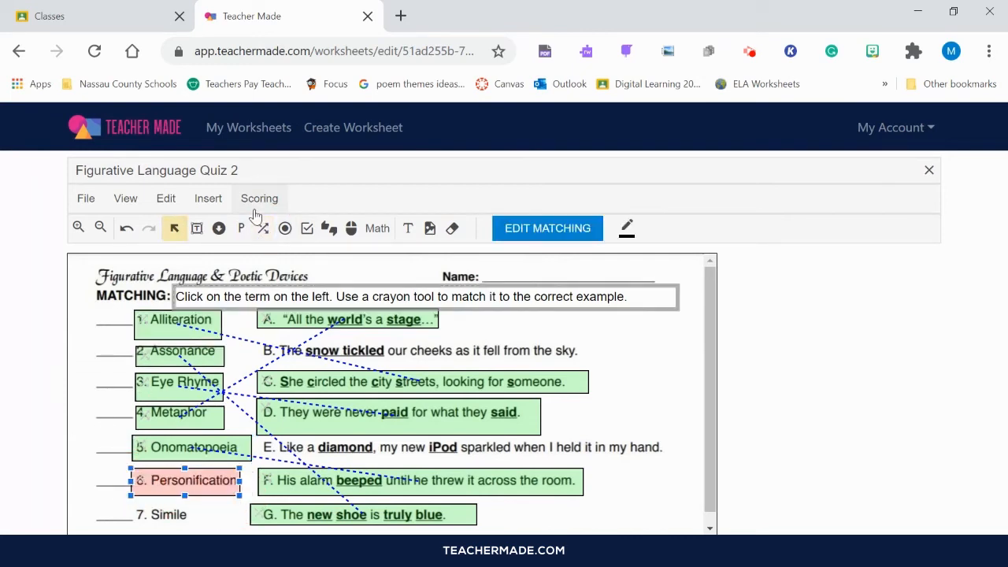
left_click(263, 228)
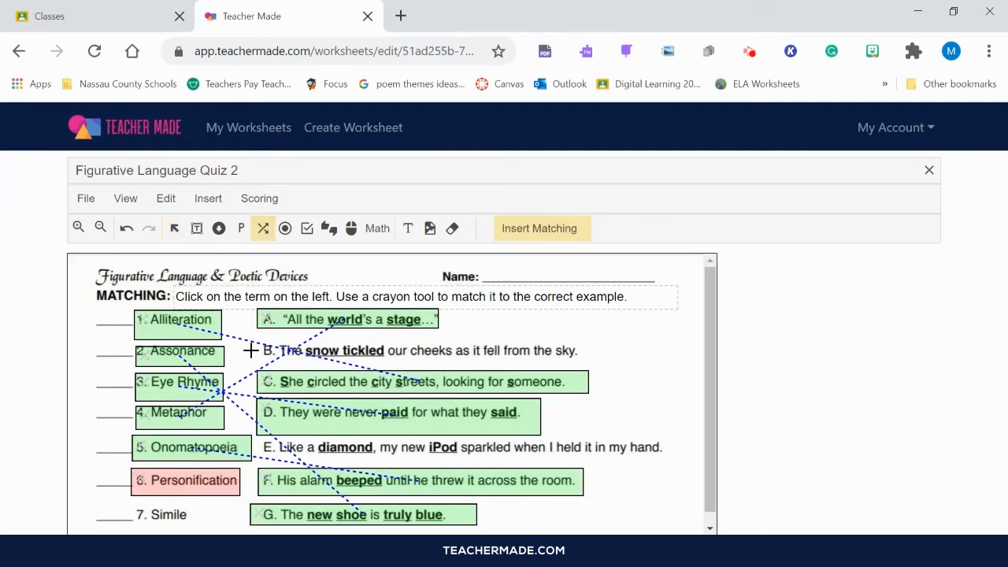
left_click_drag(261, 336, 591, 363)
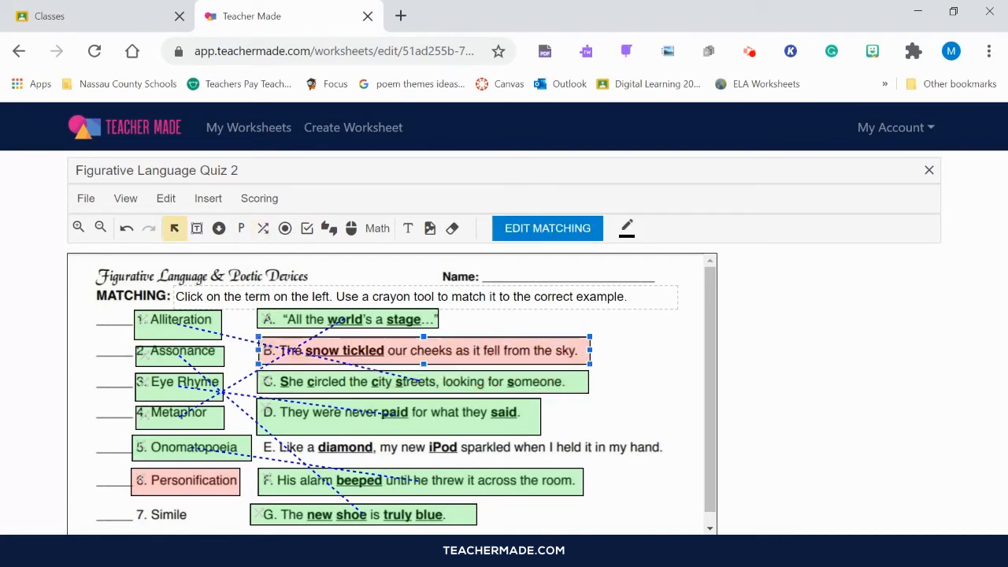
left_click(188, 489)
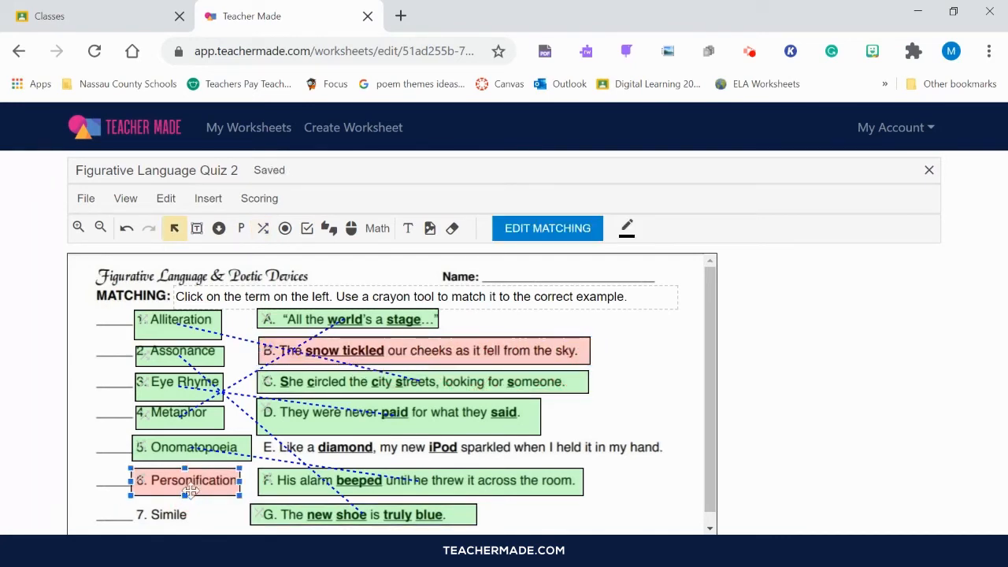
left_click(307, 360)
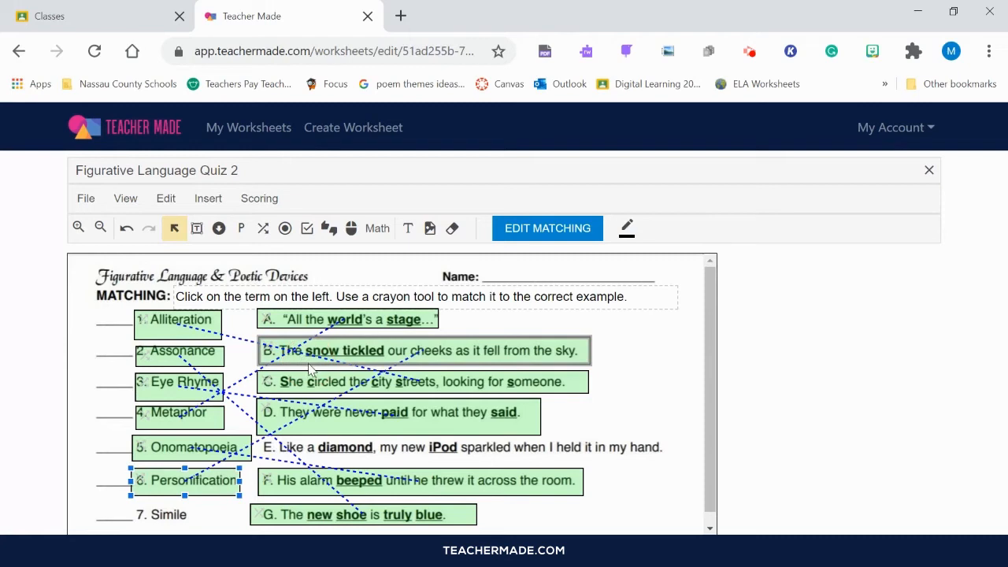
- Add matching areas over "7. Simile" and example E, and link the two as a matching pair
left_click(263, 228)
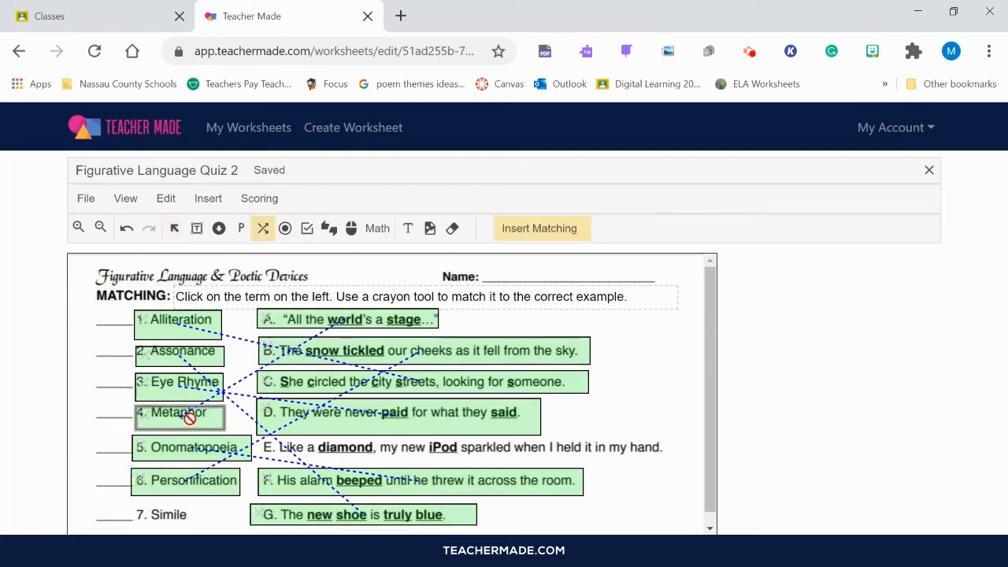
left_click_drag(132, 504, 203, 527)
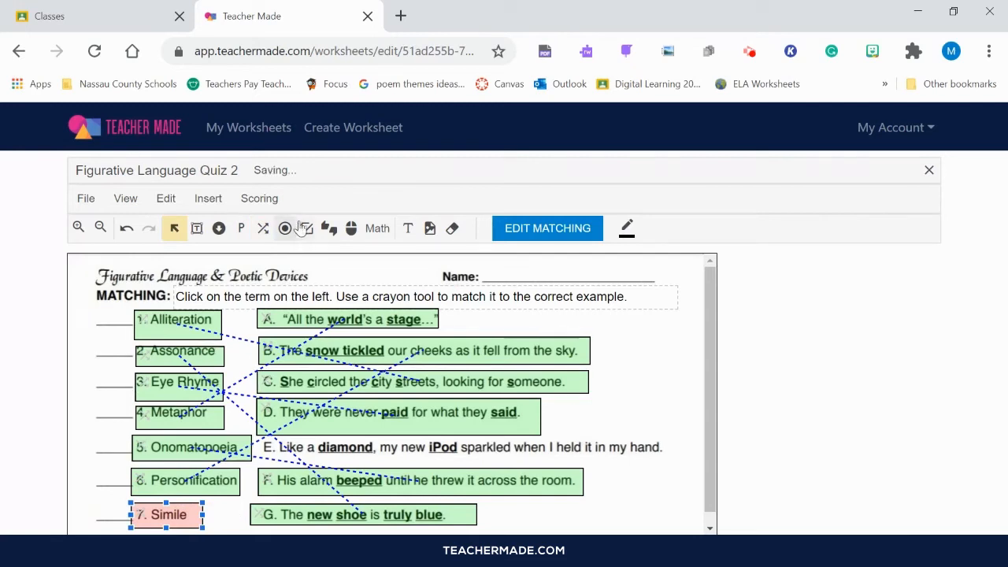
left_click(263, 227)
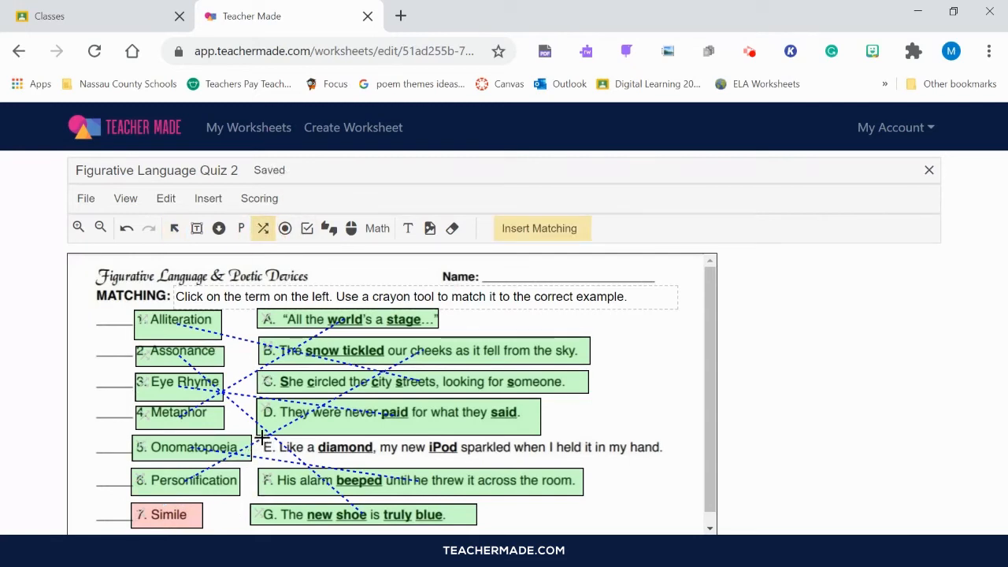
left_click_drag(261, 435, 680, 463)
left_click(179, 513)
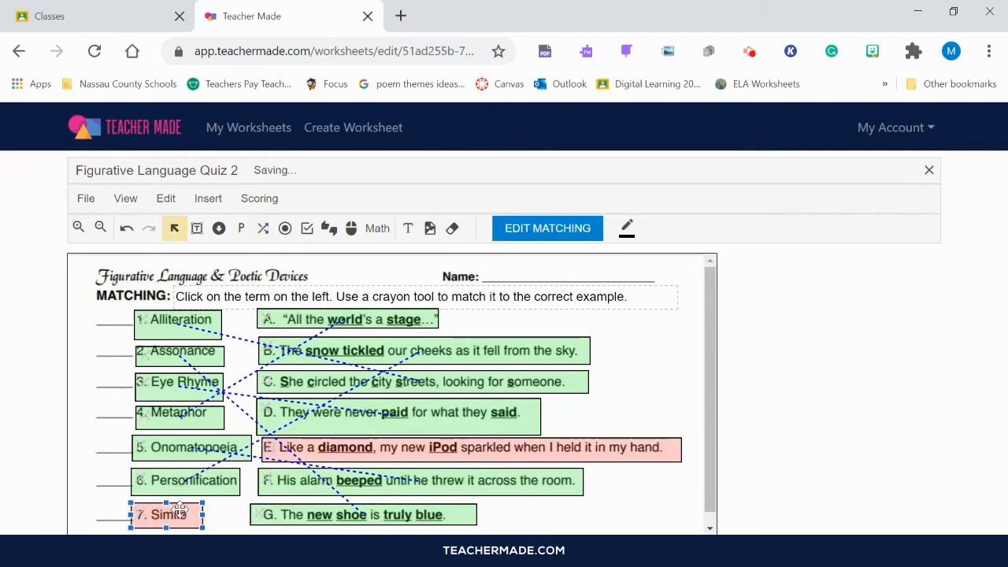
left_click(297, 458)
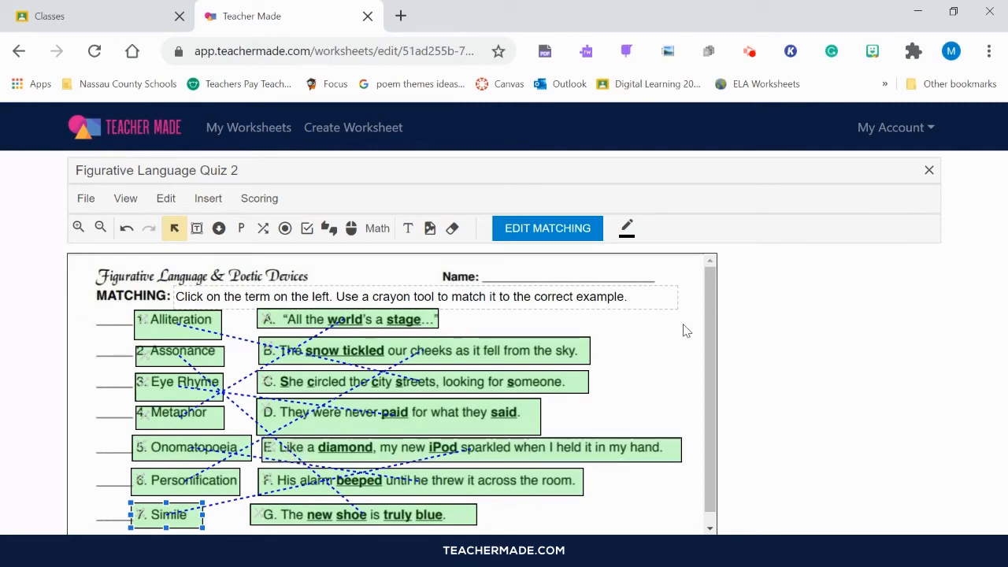
mouse_move(712, 345)
left_mouse_down()
mouse_move(723, 385)
mouse_move(712, 339)
left_mouse_up()
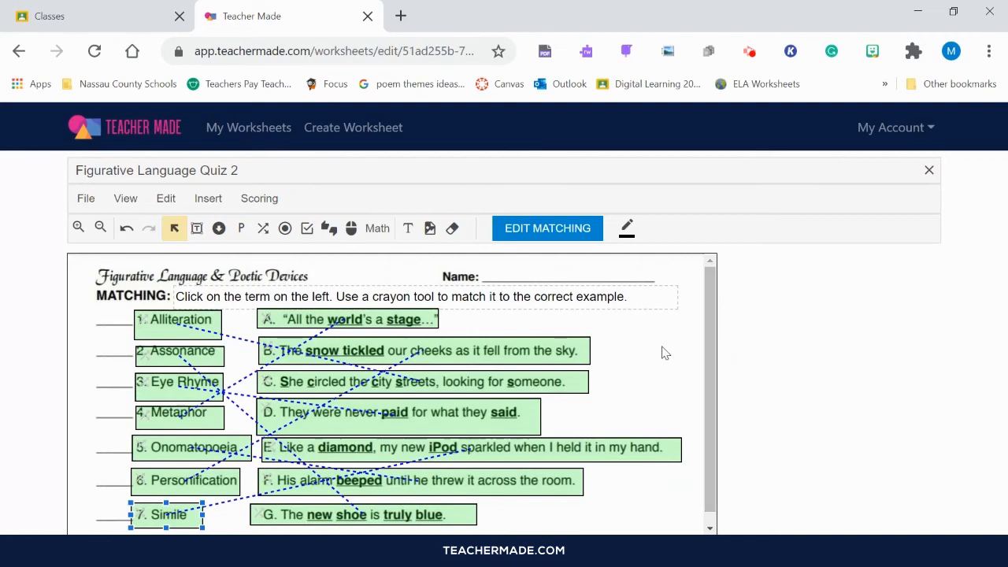
- Set the matching areas over "1. Alliteration" and example A to No Border
left_click(180, 335)
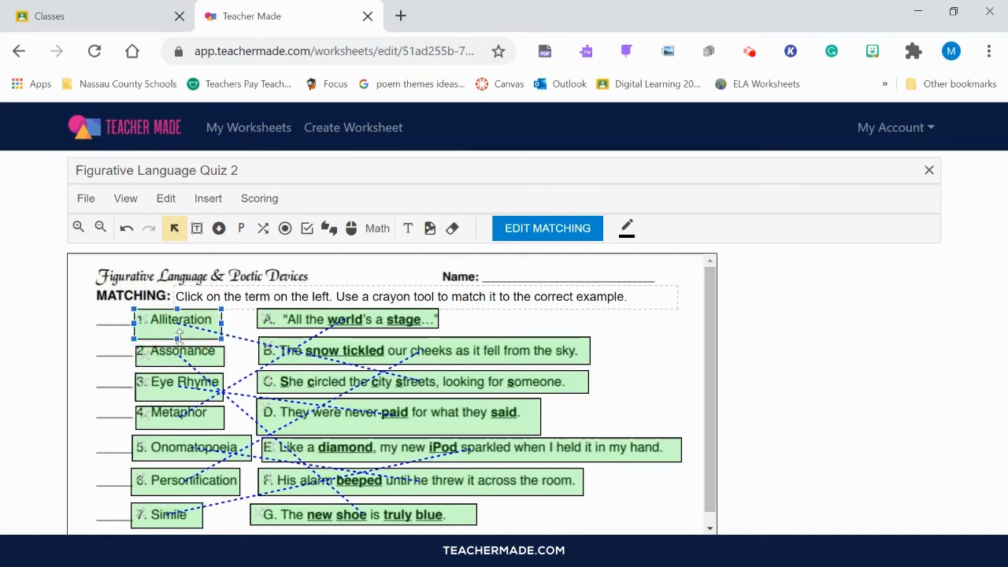
left_click(627, 228)
left_click(624, 259)
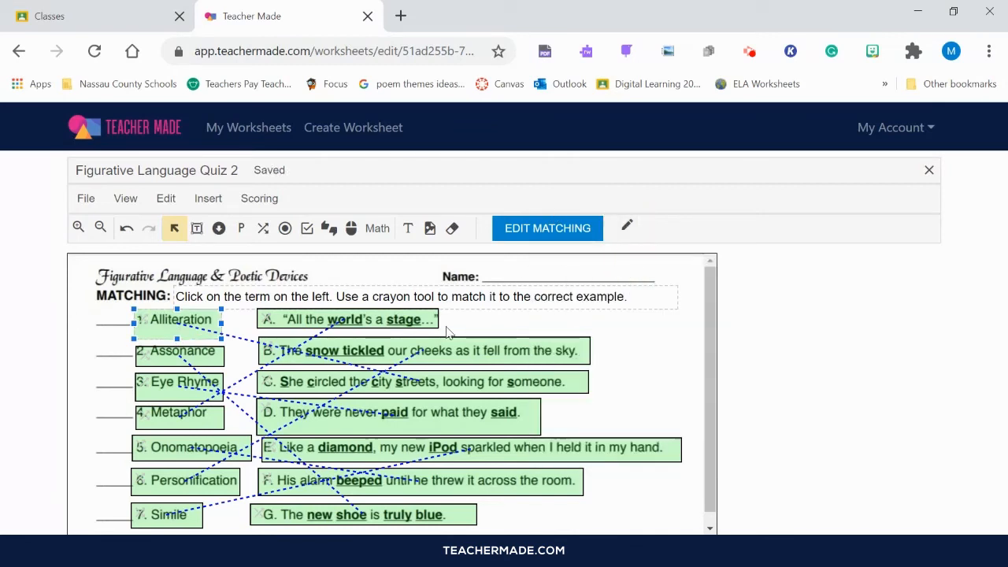
left_click(423, 319)
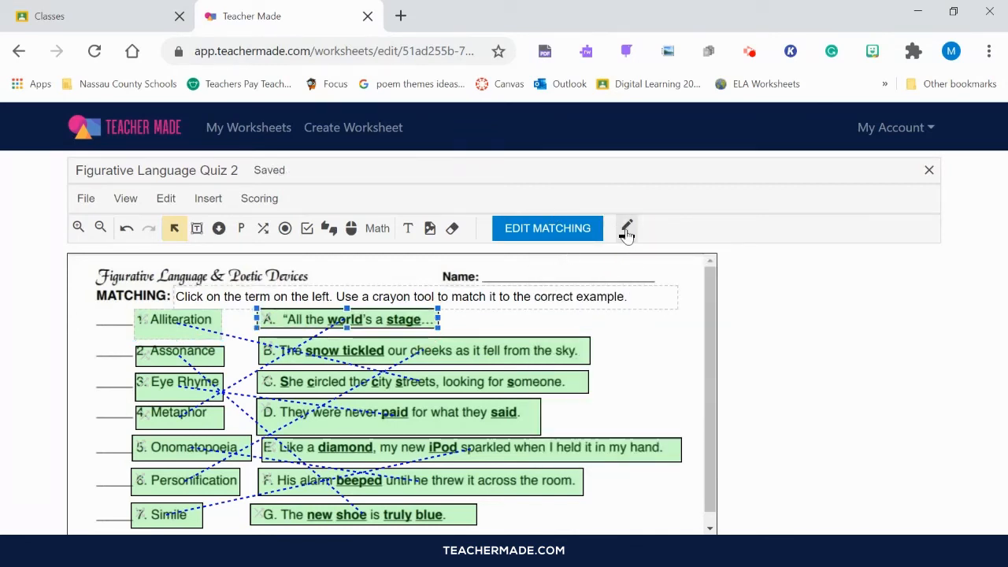
left_click(627, 230)
left_click(634, 258)
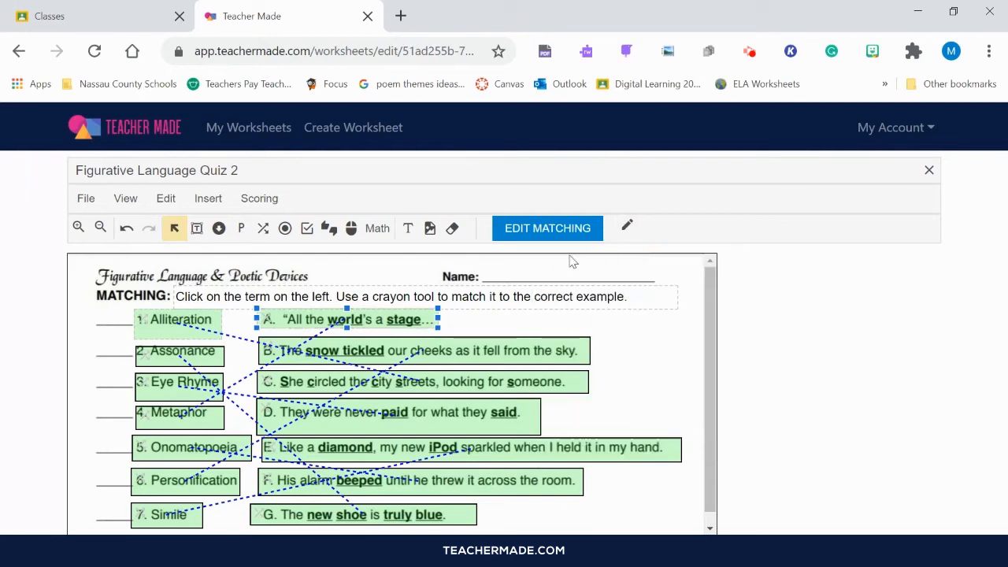
- Set the matching areas over "2. Assonance" and example B to No Border
left_click(189, 356)
left_click(626, 228)
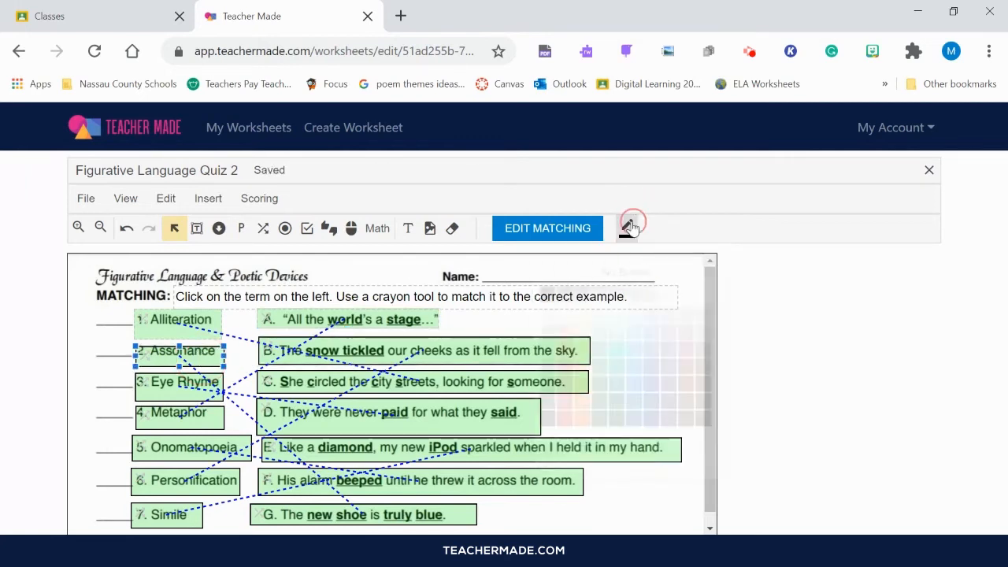
left_click(636, 259)
left_click(432, 344)
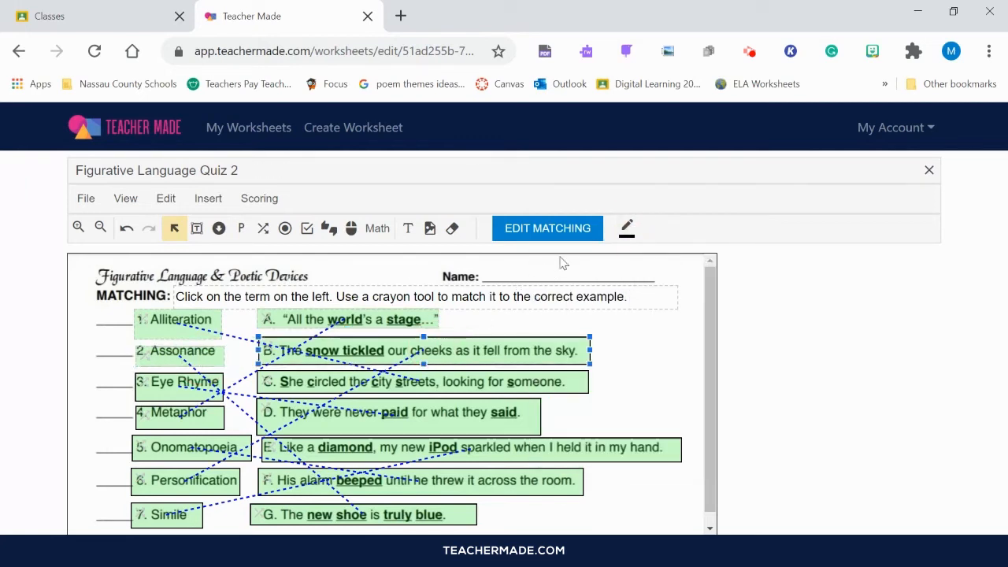
left_click(626, 228)
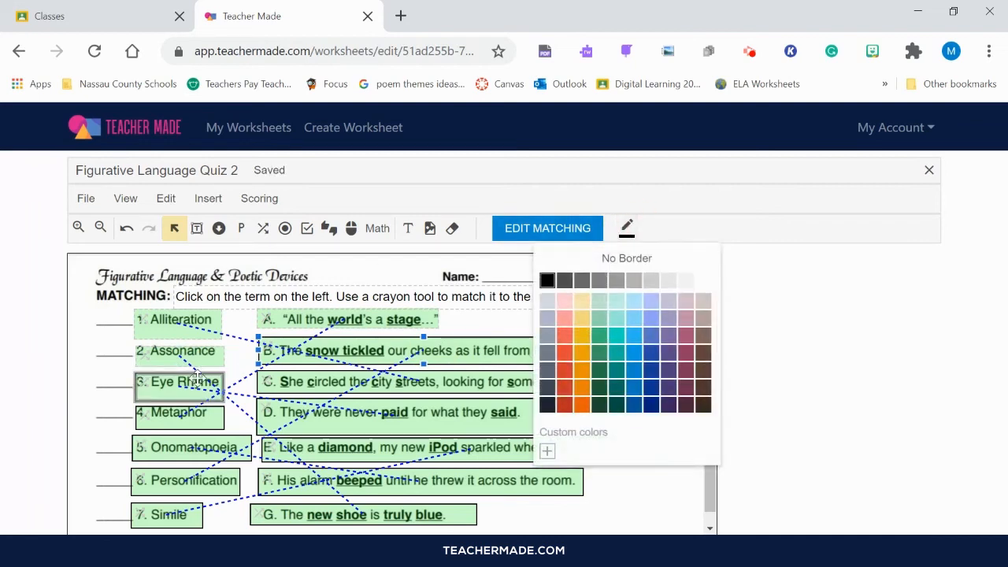
left_click(610, 260)
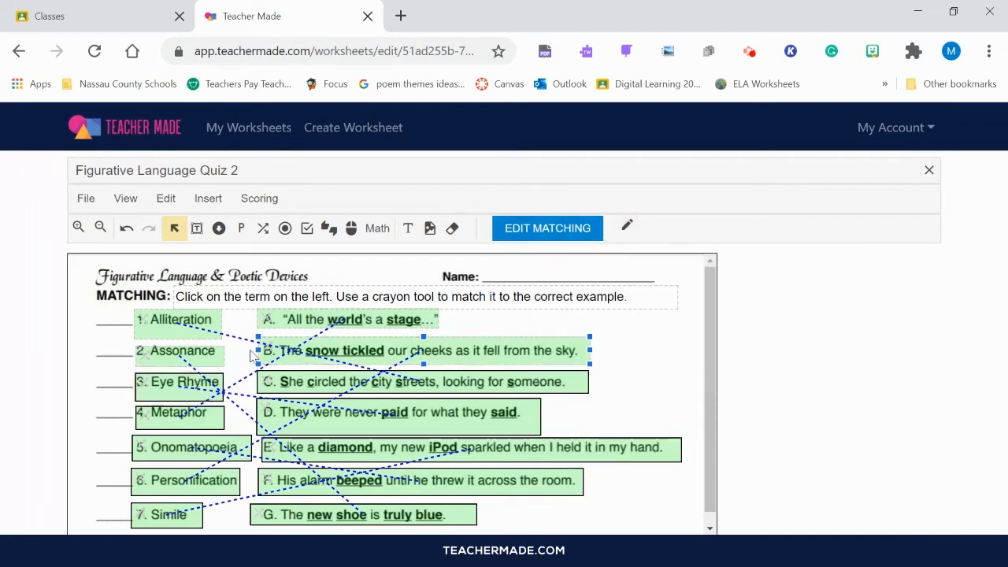
- Set the matching areas over "3. Eye Rhyme" and example C to No Border
left_click(197, 386)
left_click(627, 228)
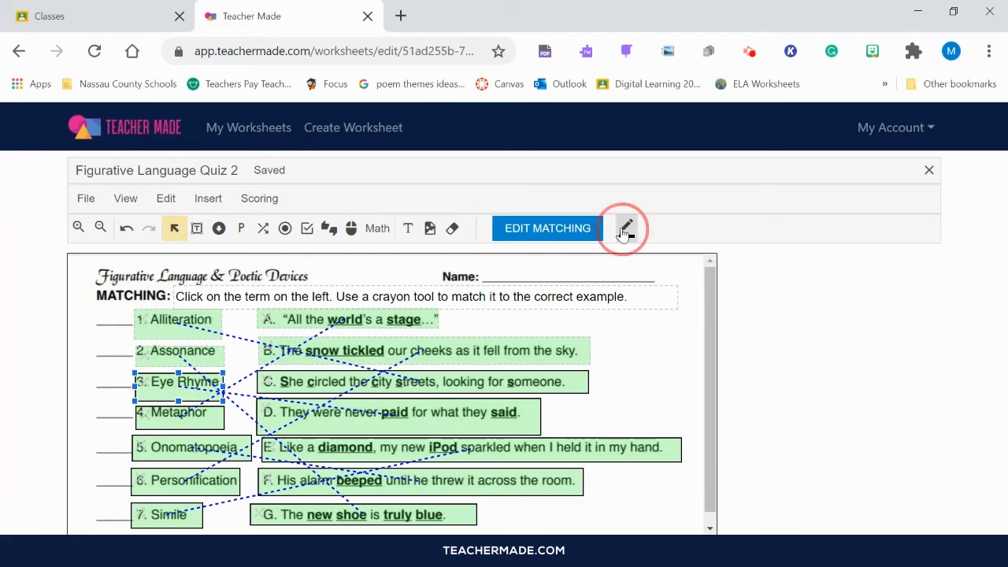
left_click(613, 259)
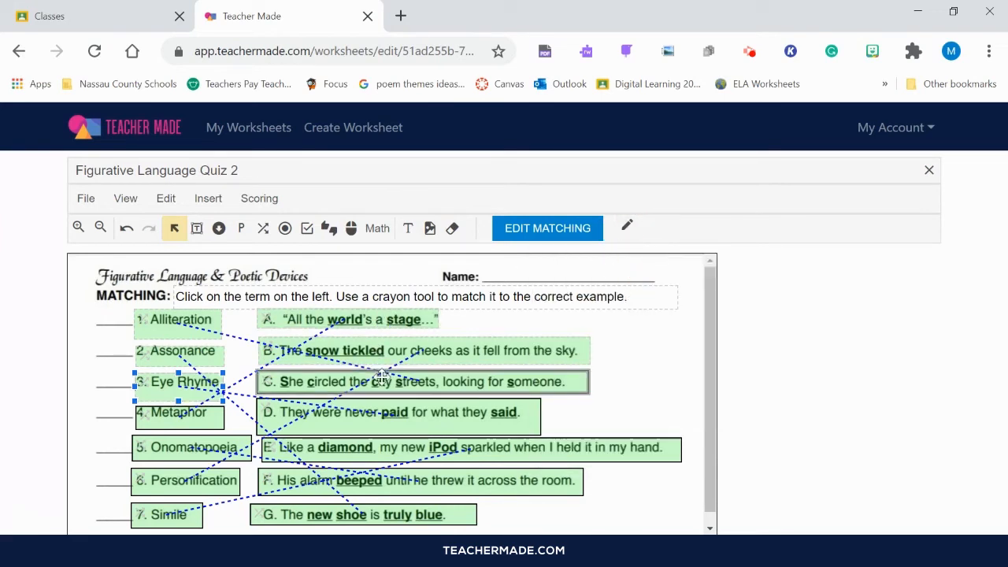
left_click(381, 380)
left_click(627, 228)
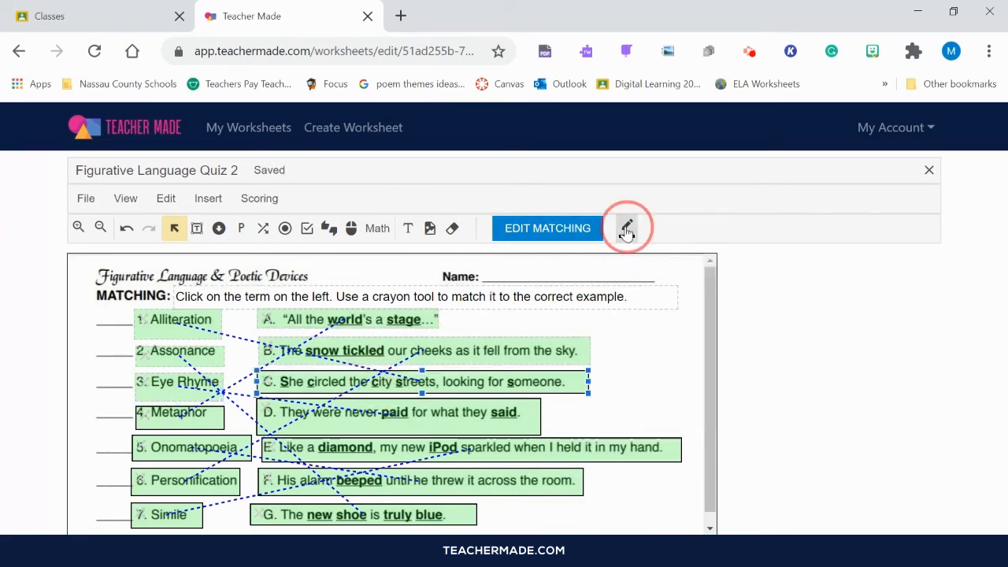
left_click(493, 382)
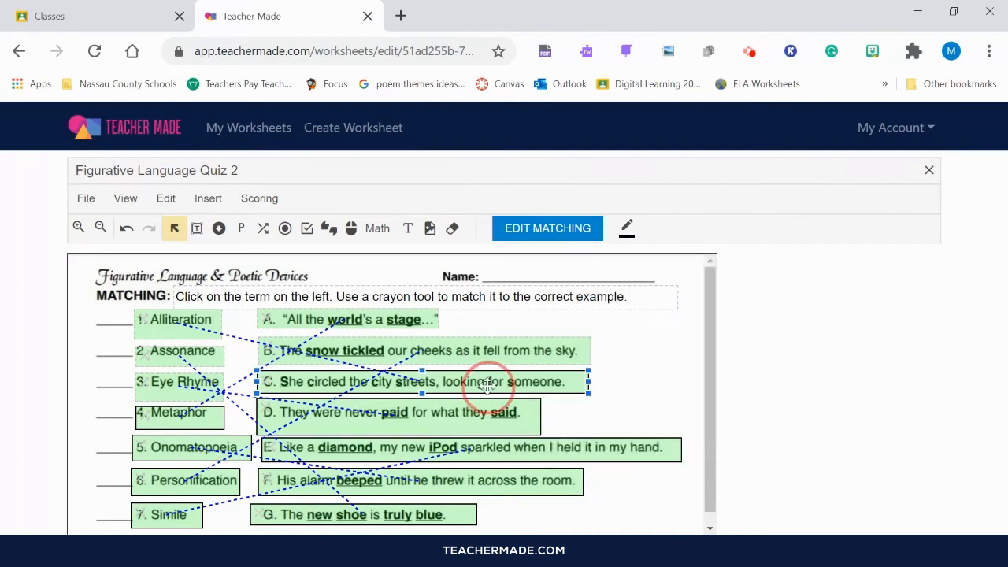
left_click(627, 230)
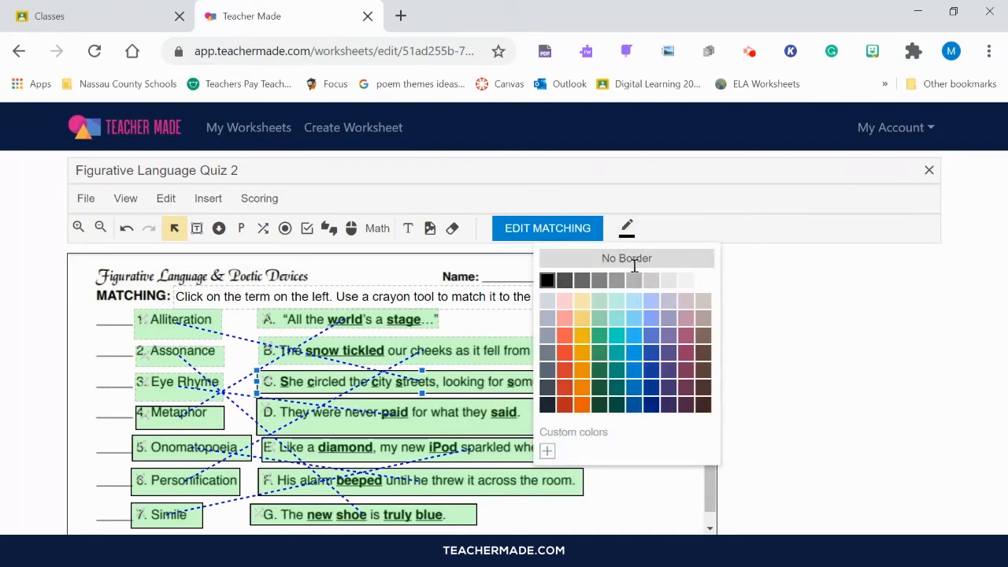
left_click(630, 259)
- Set the matching areas over "4. Metaphor" and example D to No Border
left_click(178, 415)
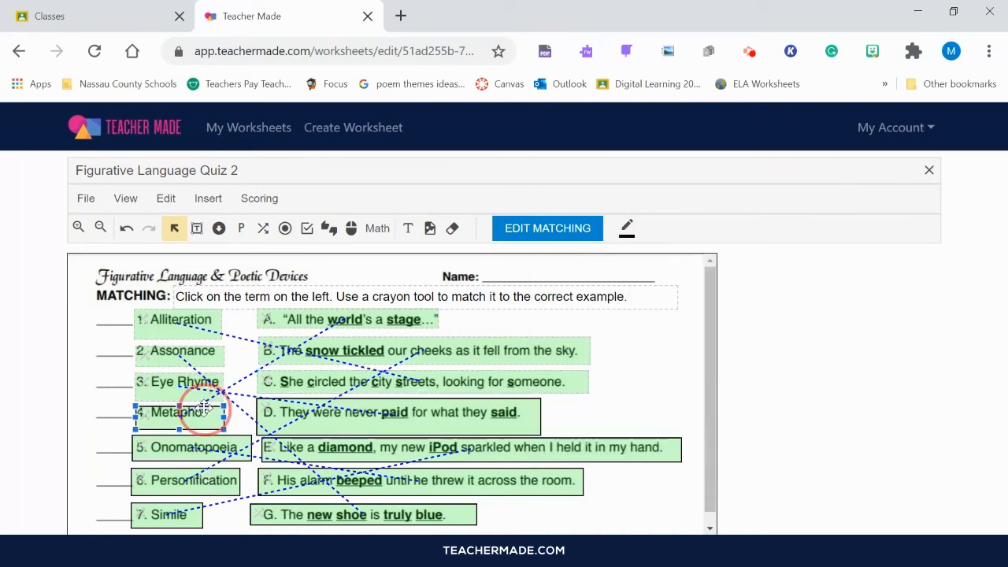
left_click(627, 229)
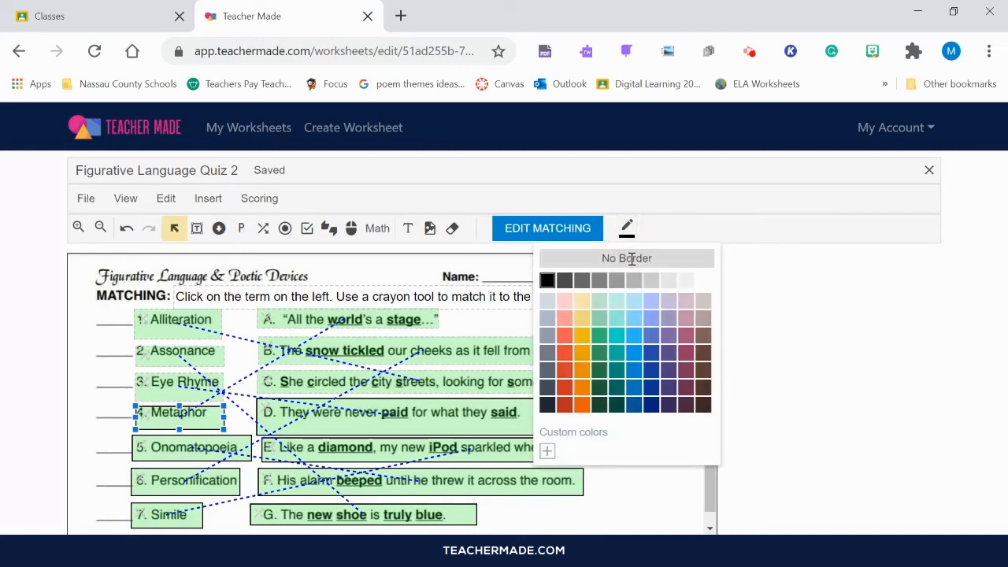
left_click(632, 258)
left_click(488, 413)
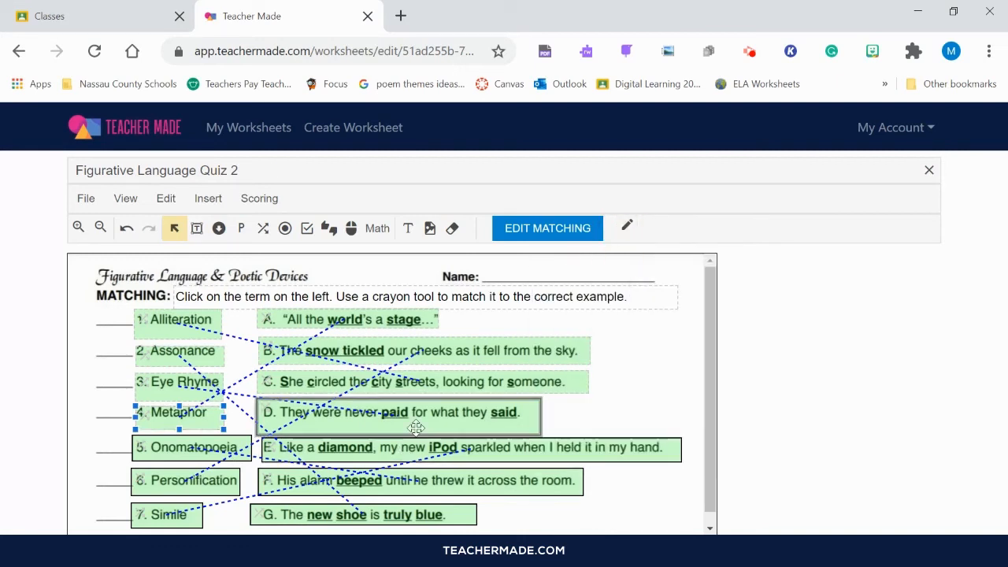
left_click(629, 233)
left_click(630, 257)
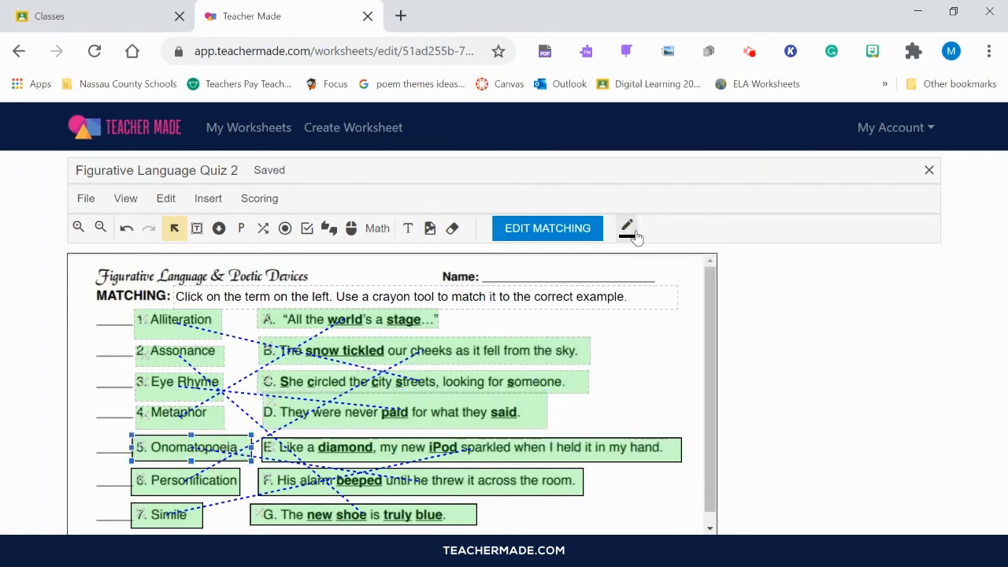
- Set the matching areas over "5. Onomatopoeia" and example E to No Border
left_click(628, 230)
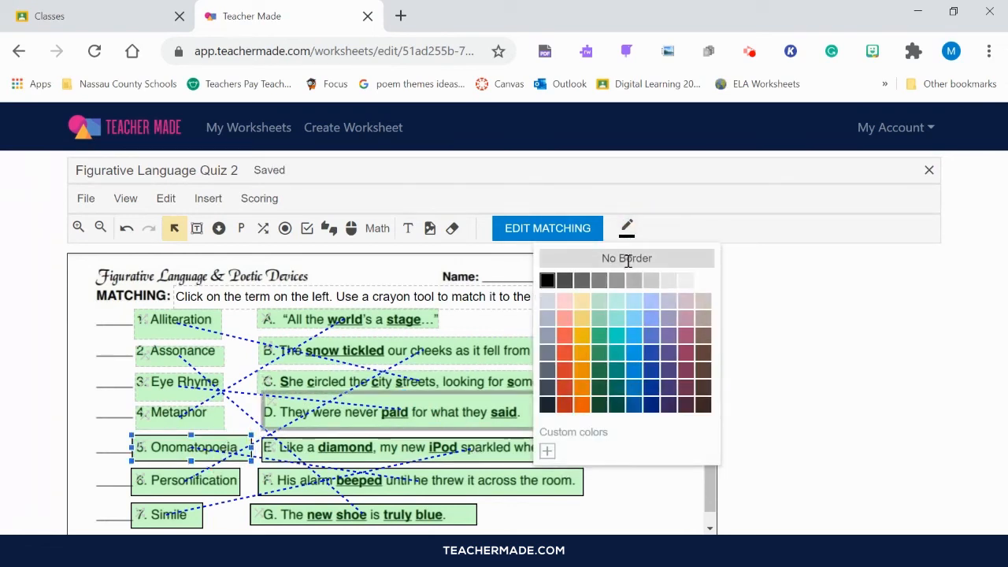
left_click(627, 258)
left_click(481, 447)
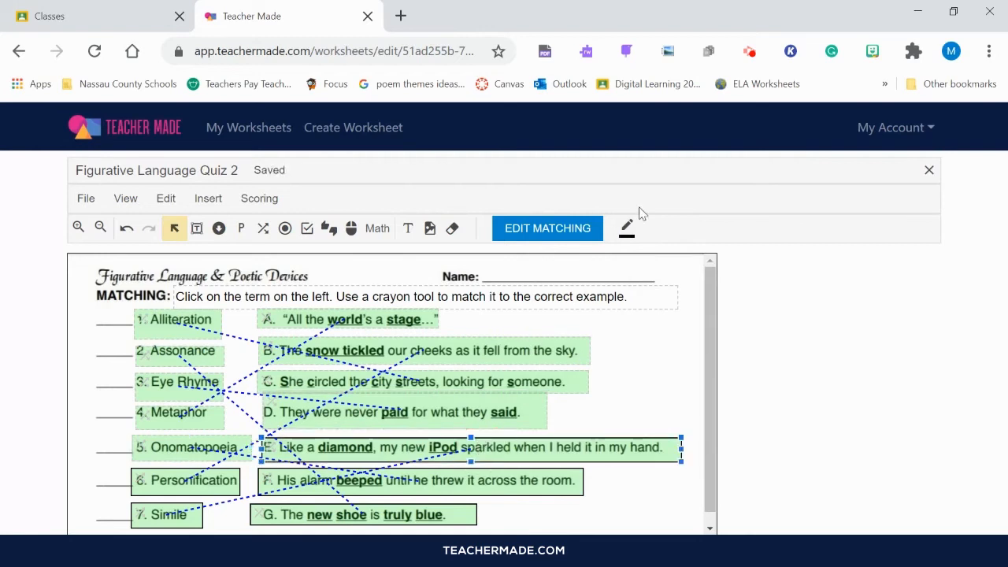
left_click(627, 229)
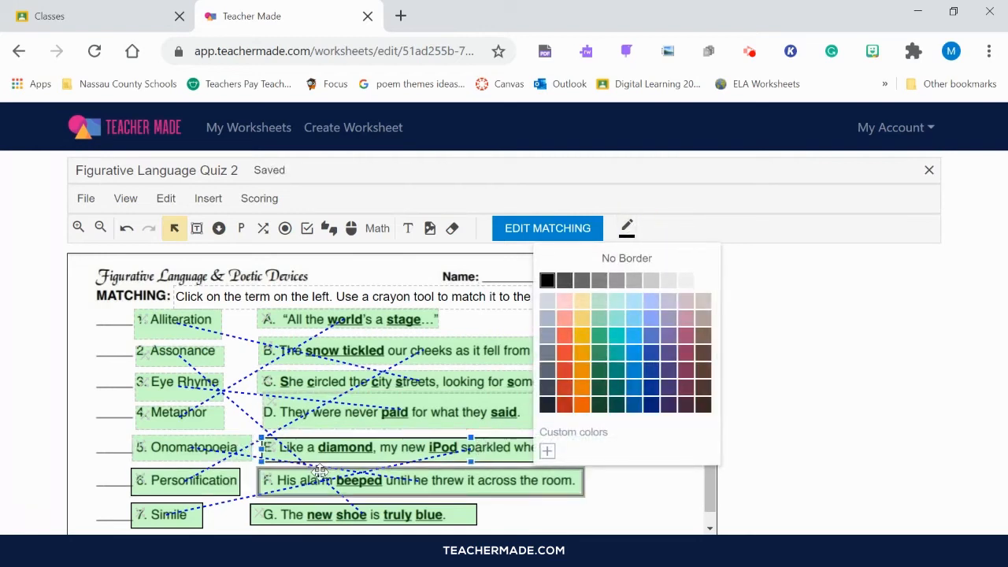
left_click(628, 259)
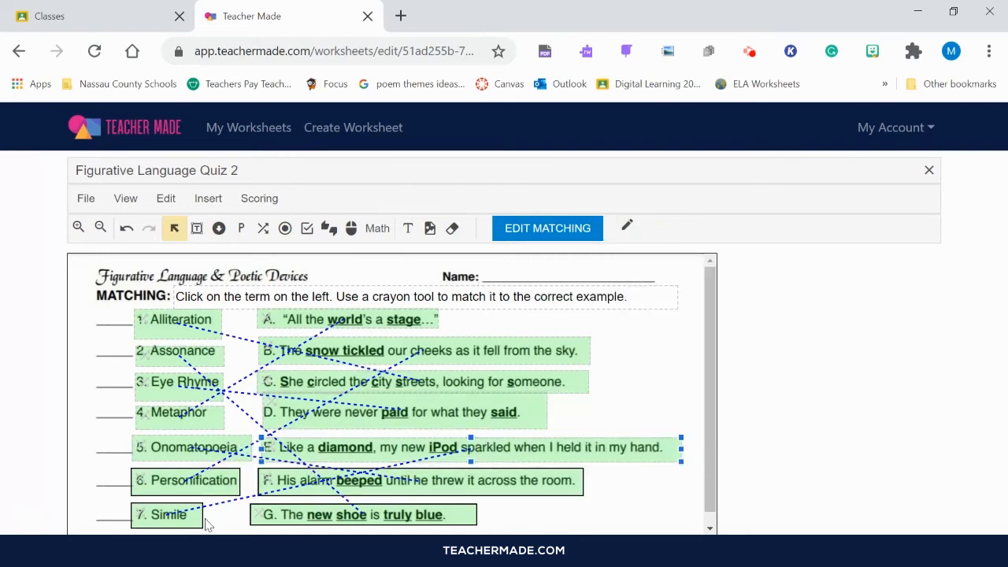
- Set the matching area over "6. Personification" to No Border and select the area over example F
left_click(218, 480)
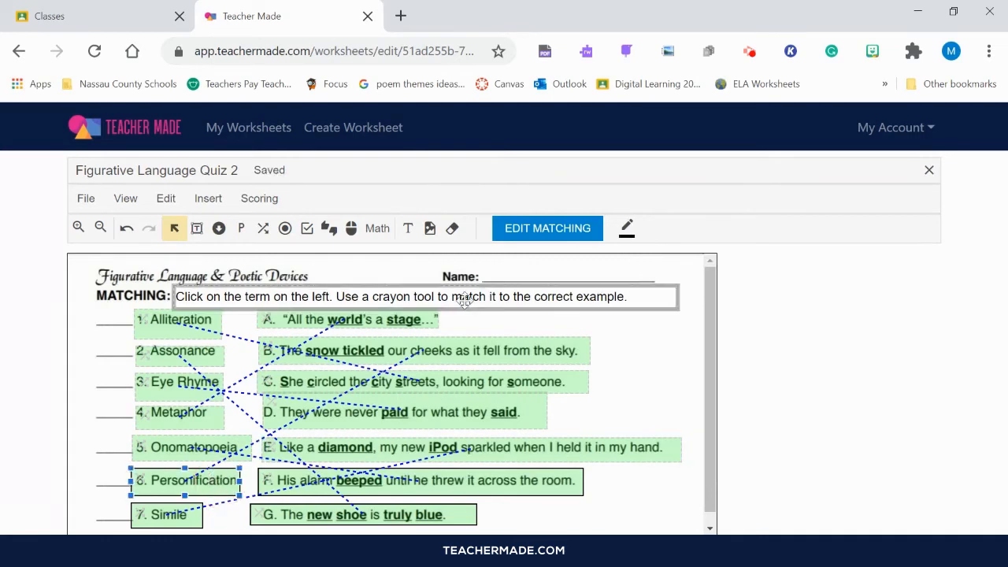
left_click(626, 228)
left_click(628, 258)
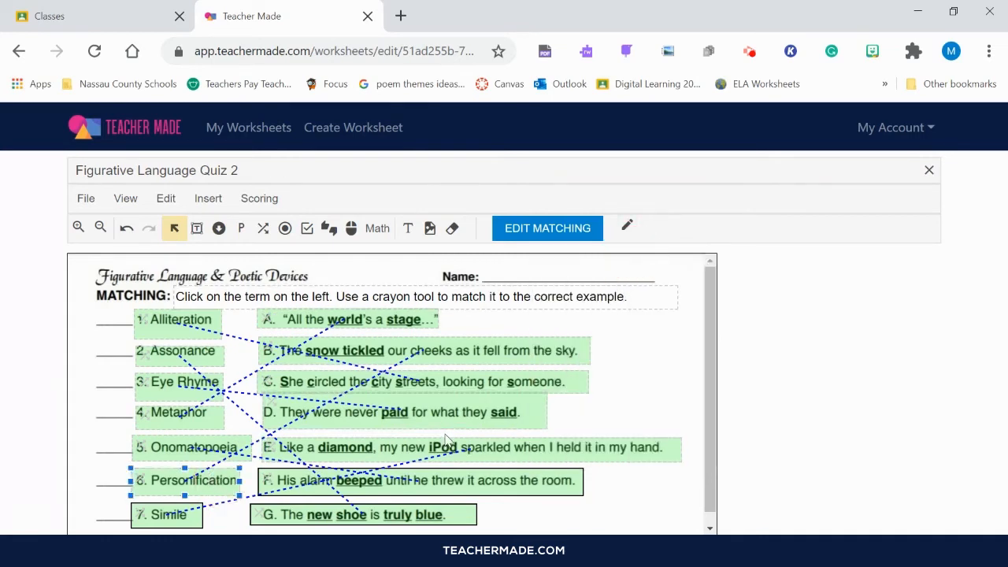
left_click(457, 490)
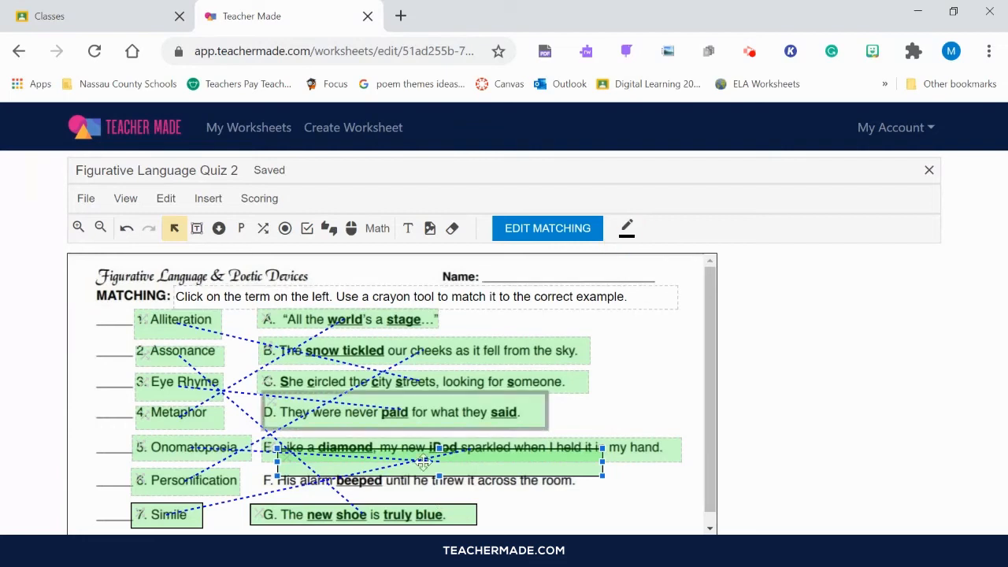
- Set the matching area over "7. Simile" to No Border and move the displaced bordered area back over example F
left_click(175, 519)
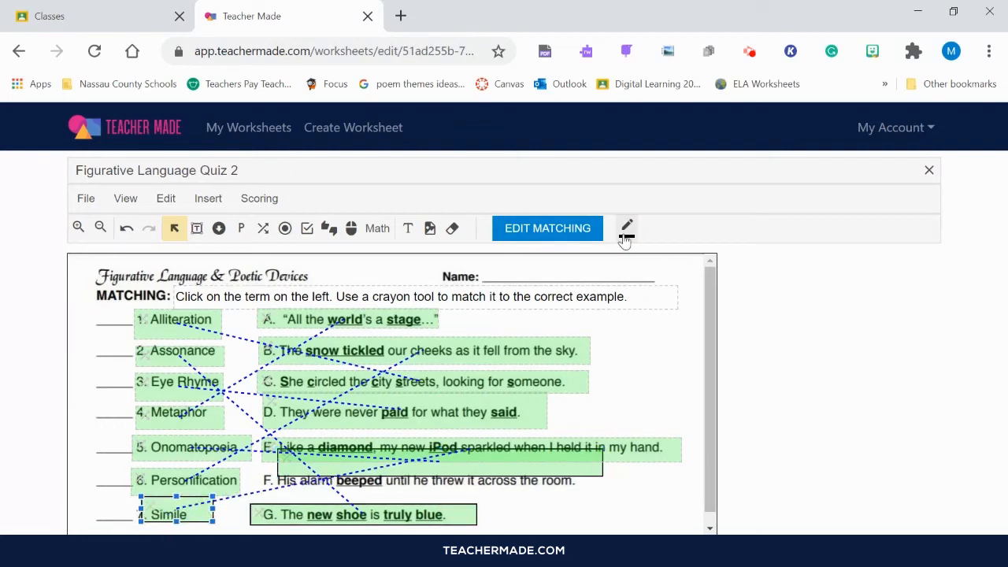
left_click(626, 228)
left_click(638, 257)
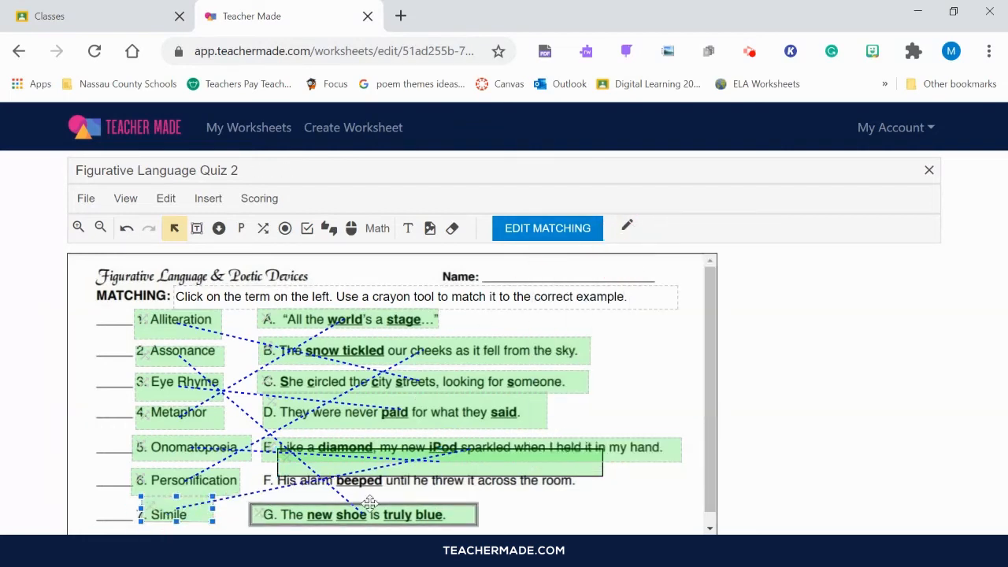
left_click(370, 479)
left_click_drag(370, 479, 368, 497)
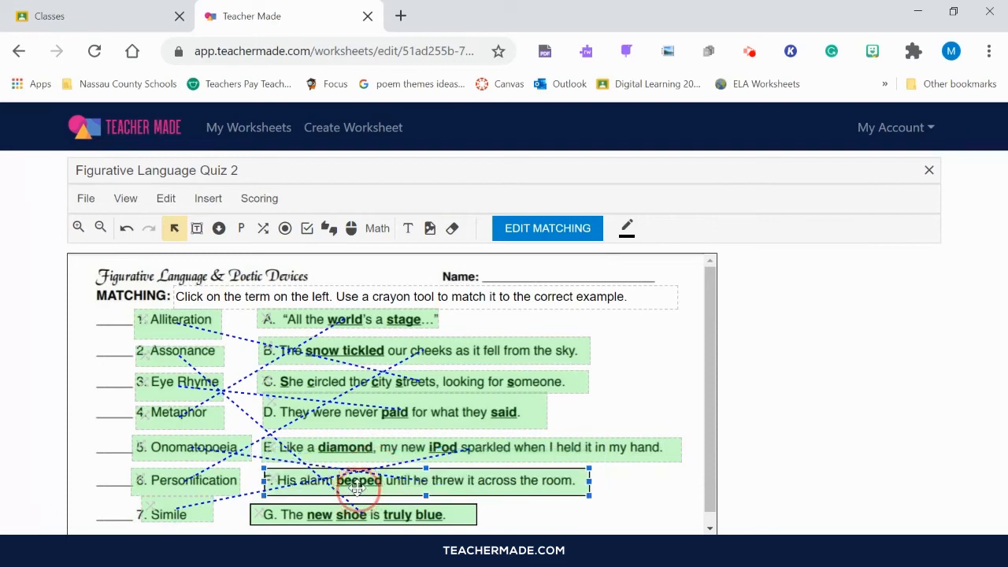
- Set the matching areas over examples G and F to No Border, and clear the selection
left_click(362, 512)
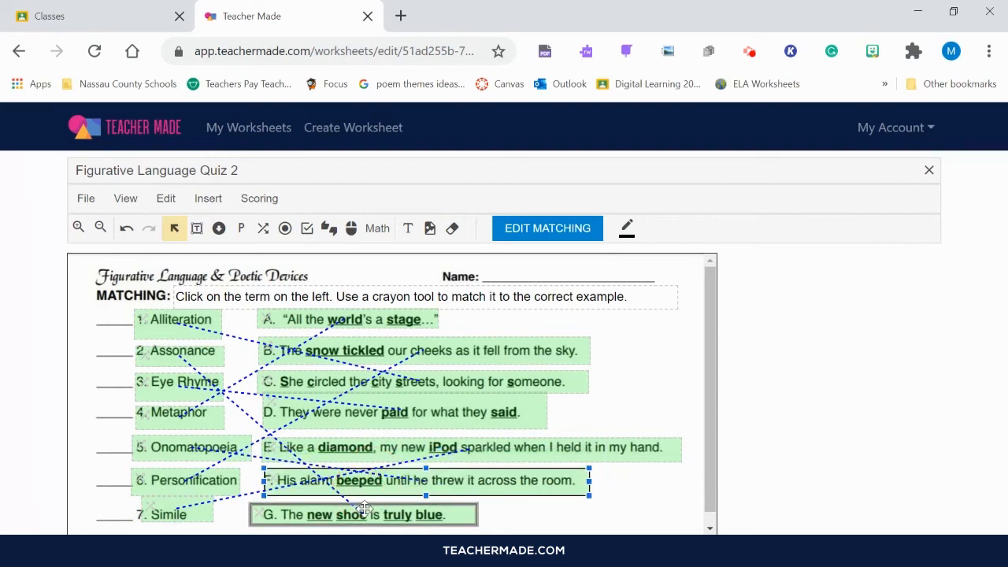
left_click(626, 228)
left_click(627, 258)
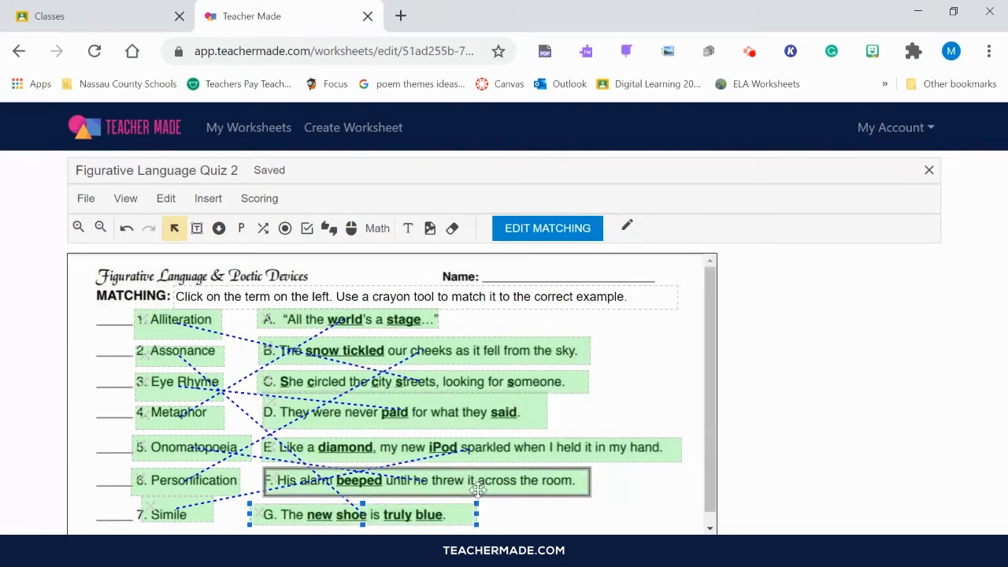
left_click(479, 484)
left_click(627, 227)
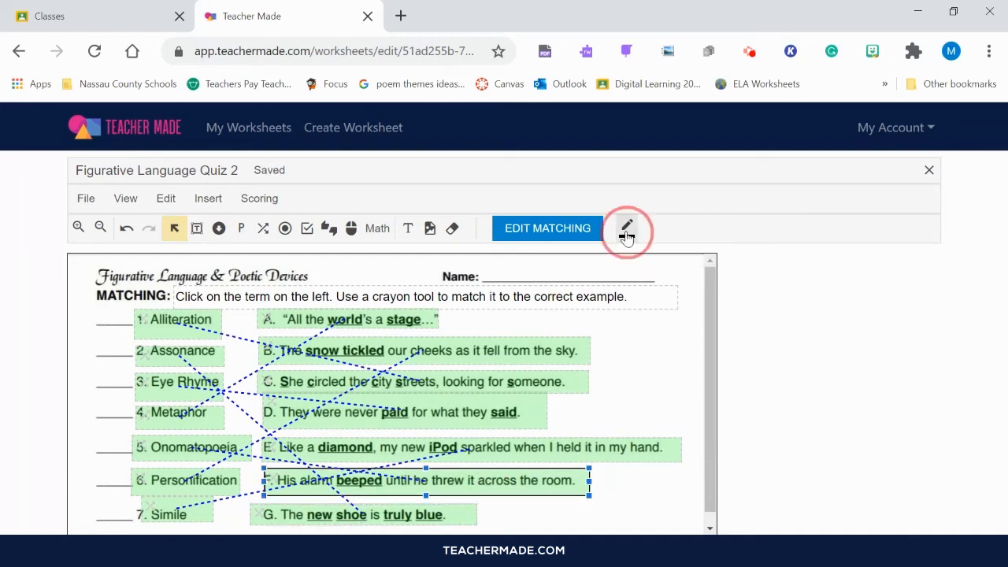
left_click(630, 258)
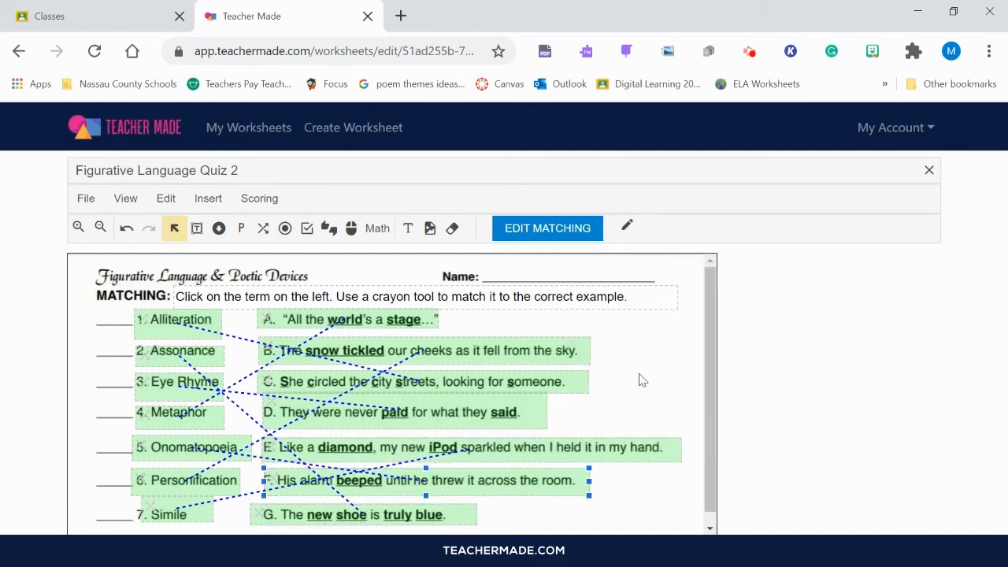
left_click(633, 389)
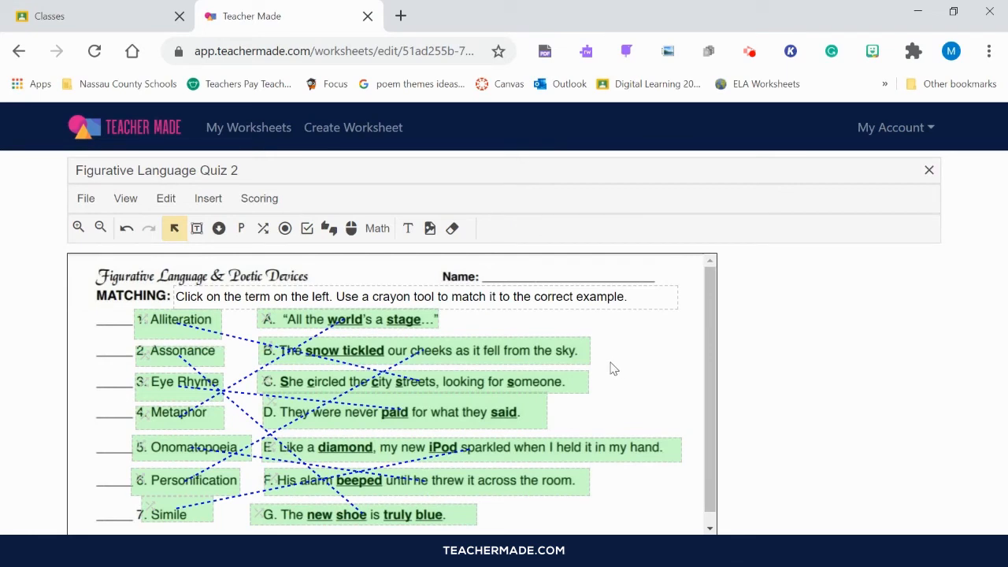
- Open the Figurative Language Quiz 2 details from the worksheet list and preview the worksheet
left_click(269, 139)
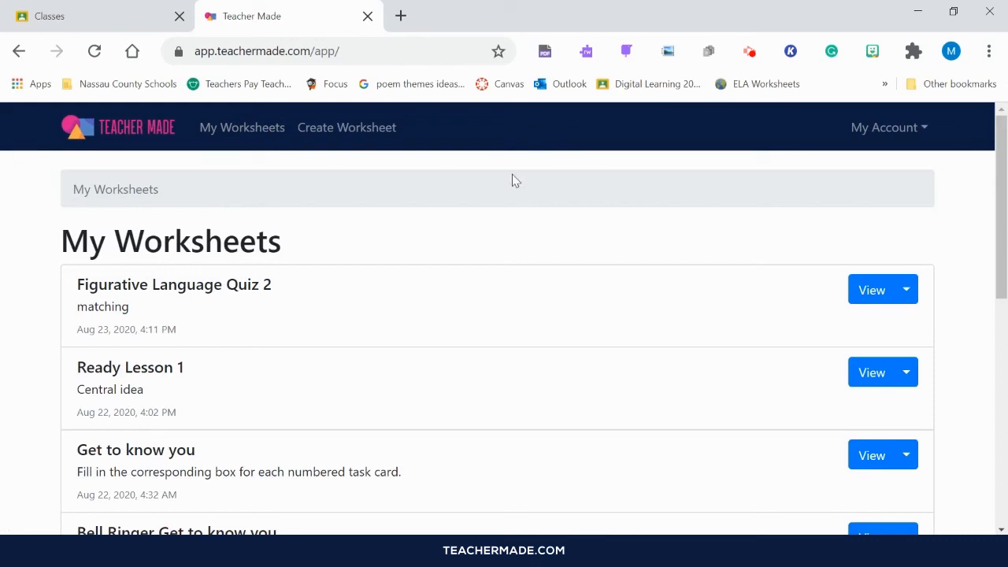
left_click(870, 289)
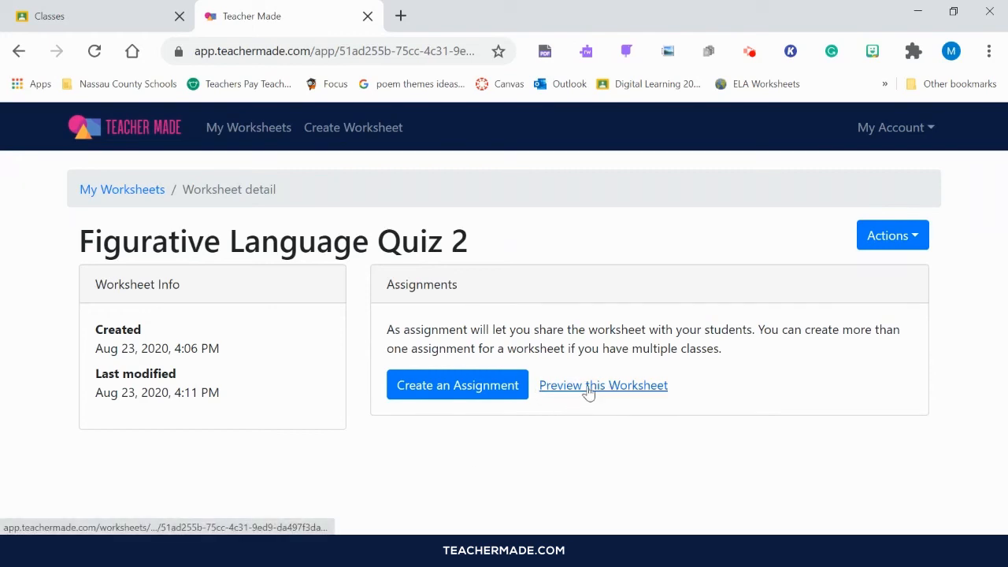
left_click(589, 386)
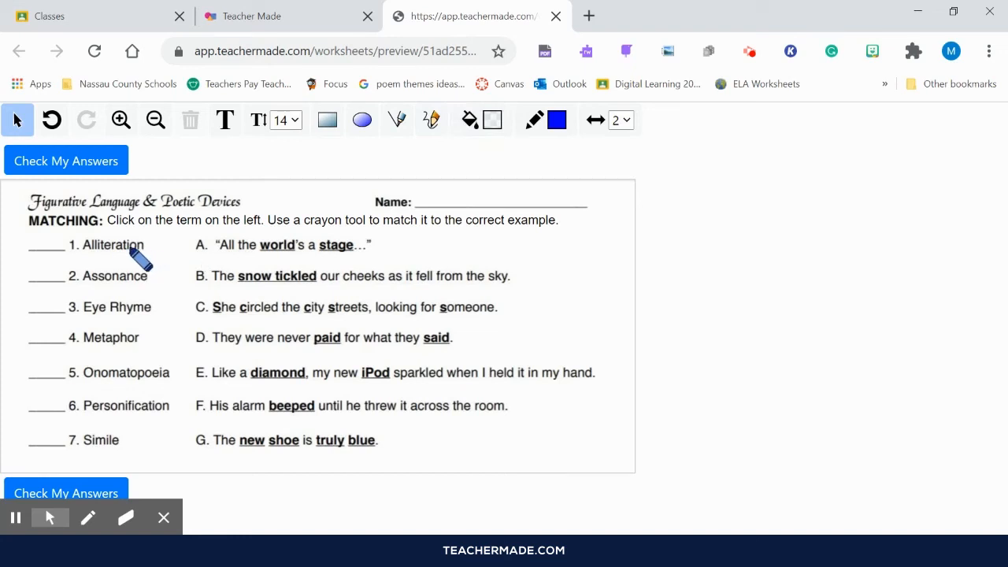
- Draw matching lines in the preview from Alliteration to example C, Assonance to G and Eye Rhyme to D
left_click(131, 247)
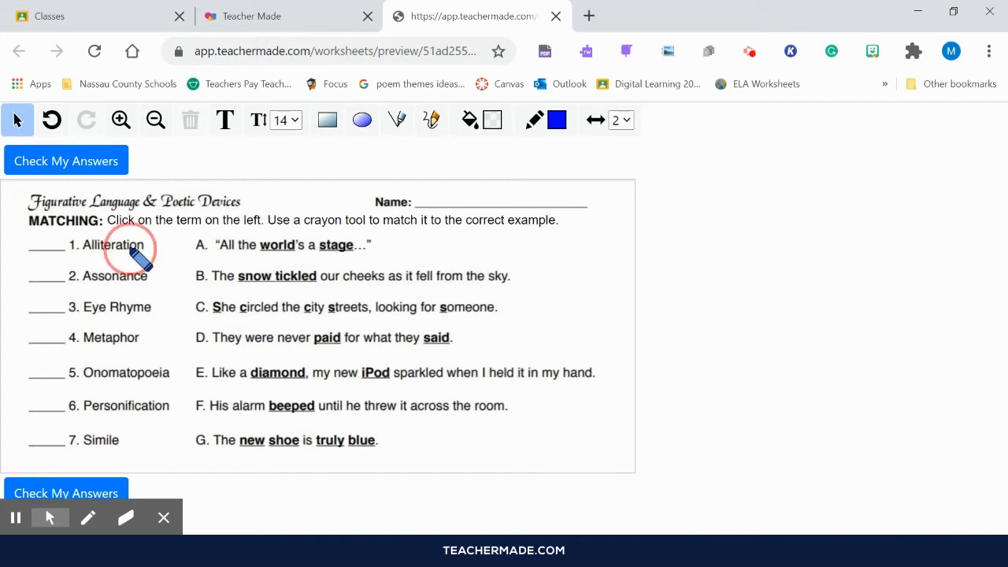
left_click_drag(131, 247, 213, 307)
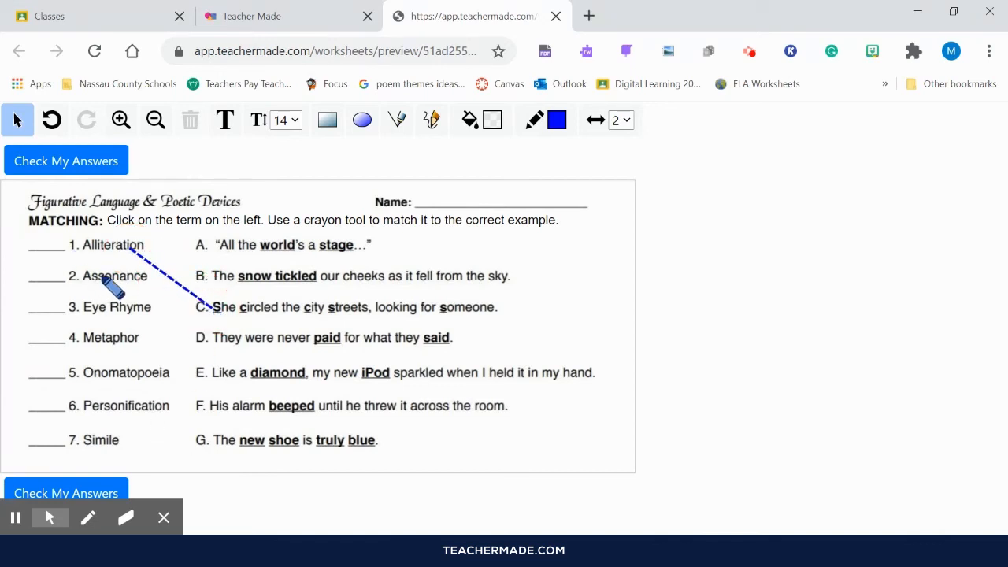
mouse_move(118, 275)
left_mouse_down()
mouse_move(262, 482)
mouse_move(263, 461)
mouse_move(244, 446)
left_mouse_up()
left_click_drag(130, 314, 246, 335)
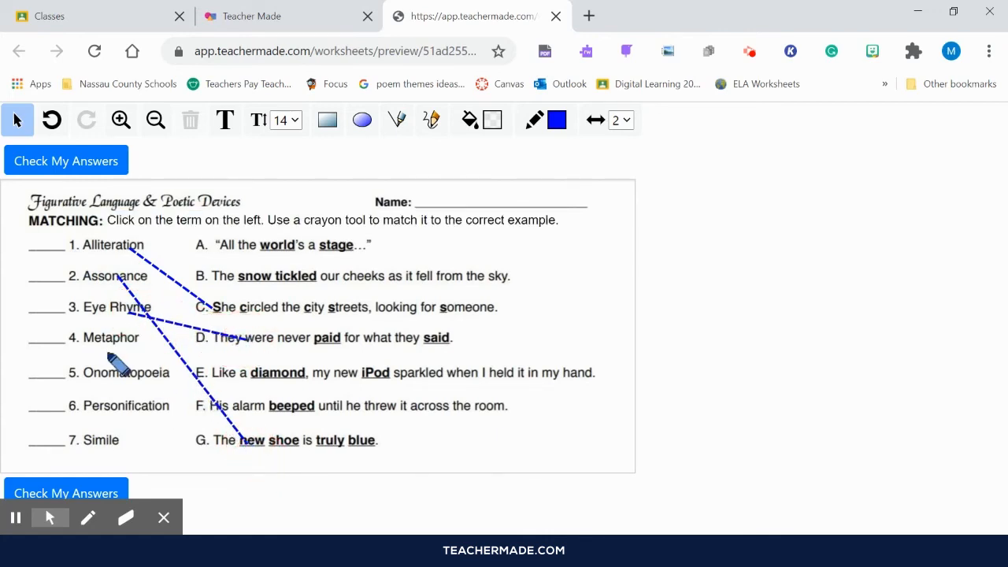
- Match Metaphor to example A, Onomatopoeia to F, Personification to B and Simile to E, and check the answers
left_click_drag(134, 341, 208, 250)
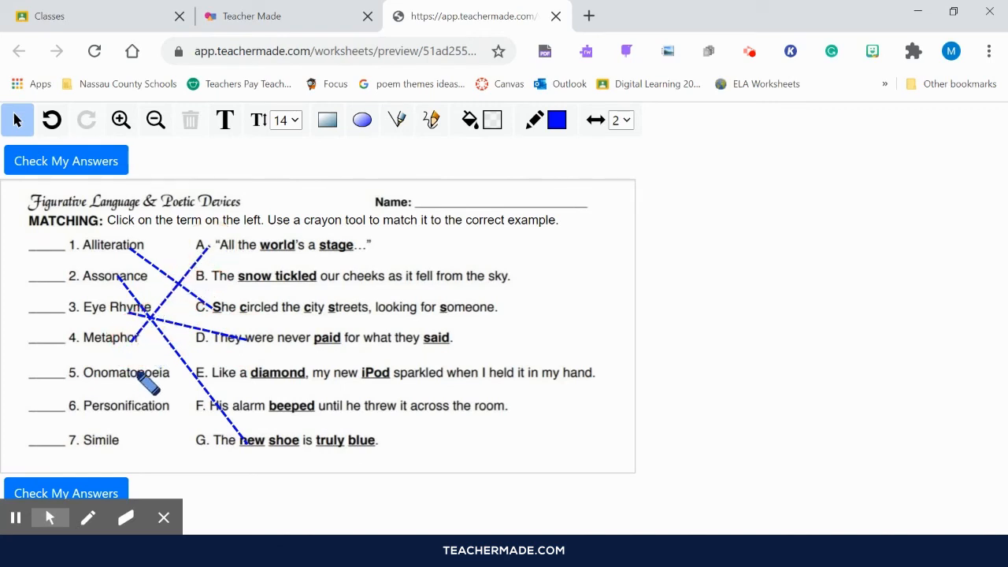
left_click_drag(142, 382, 228, 406)
left_click_drag(133, 410, 216, 277)
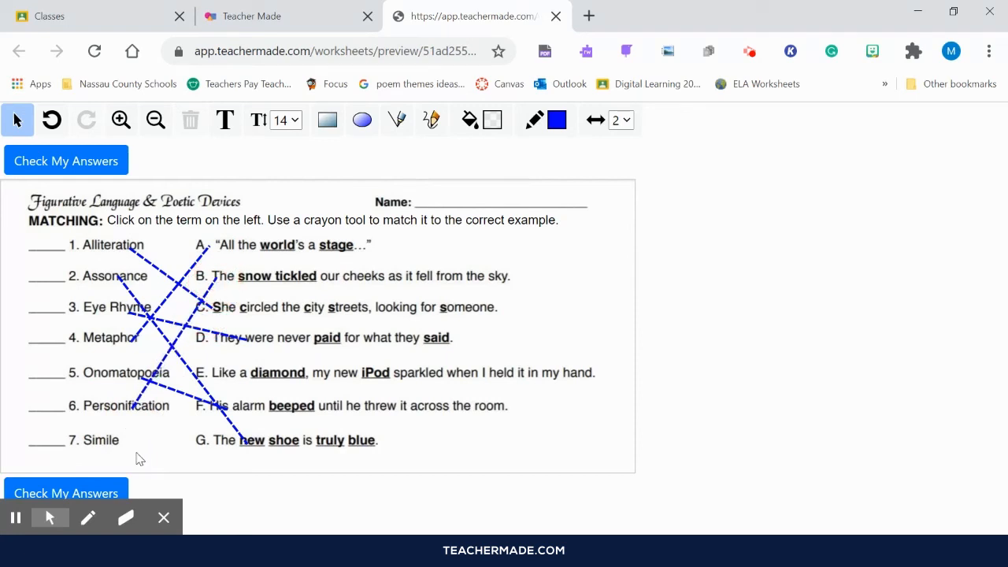
left_click_drag(116, 448, 230, 385)
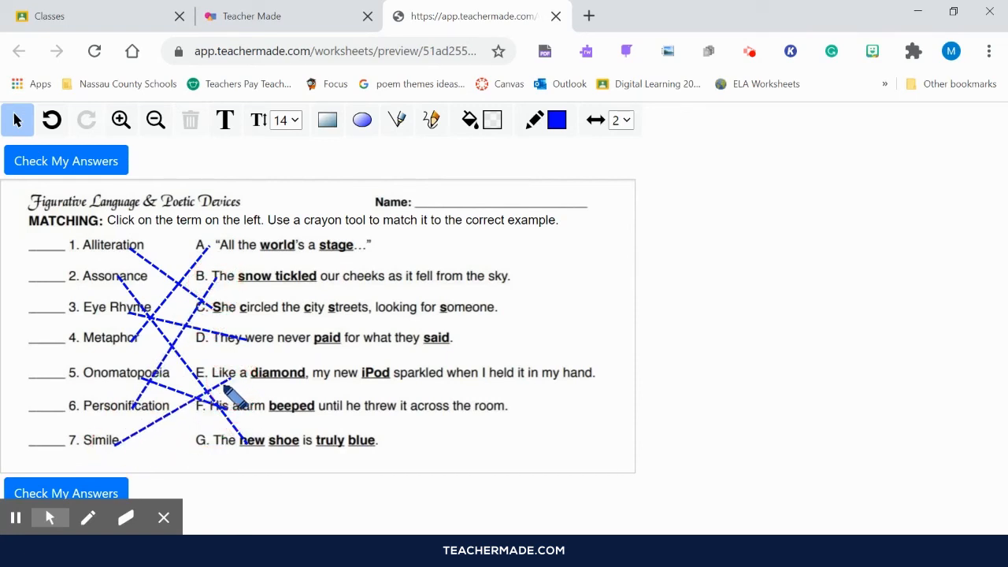
left_click(164, 517)
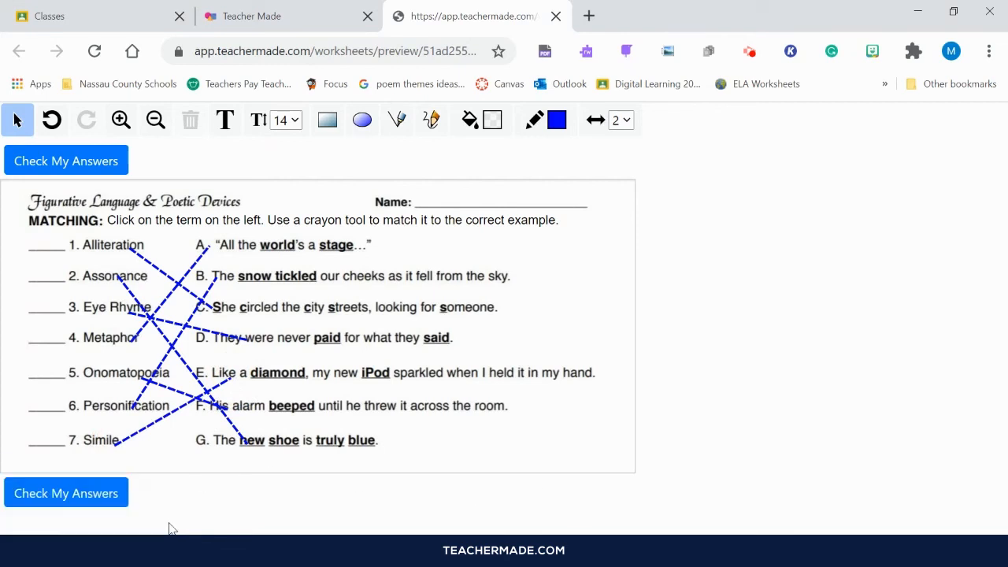
left_click(52, 494)
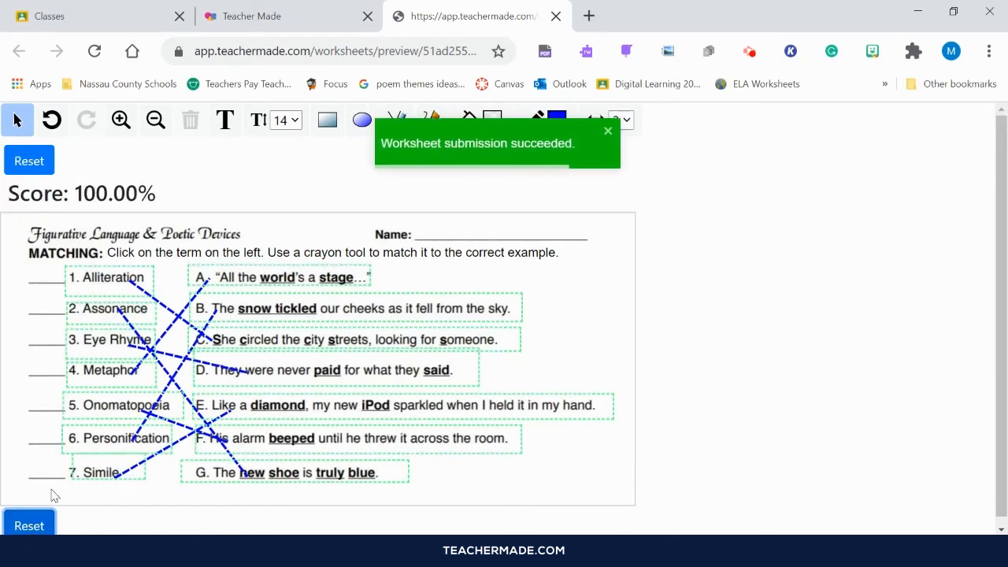
- Test wrong matches on a reset preview, Alliteration to B, Eye Rhyme to A, Metaphor to D and Assonance to F, check the answers, and reset
left_click(30, 526)
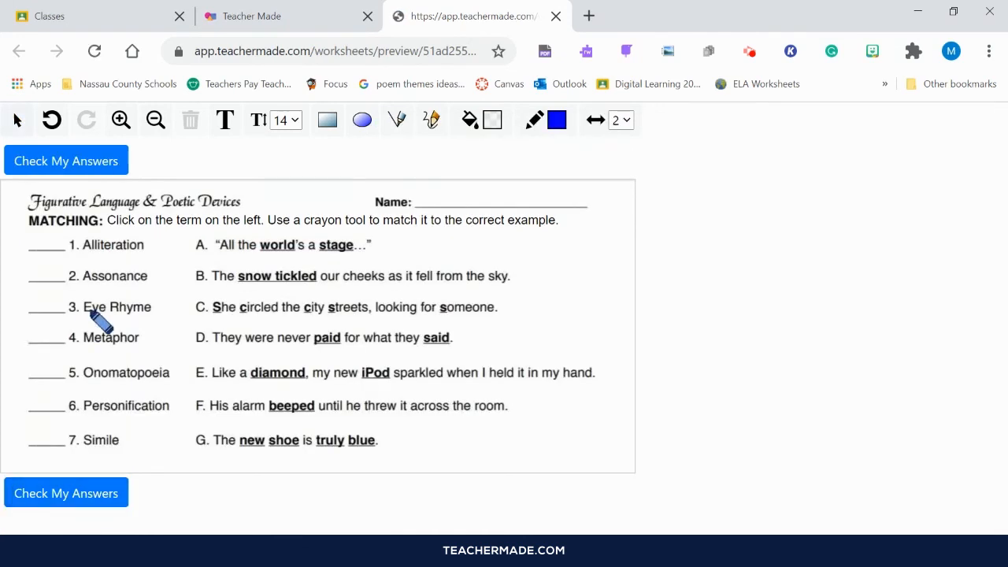
left_click_drag(139, 246, 219, 279)
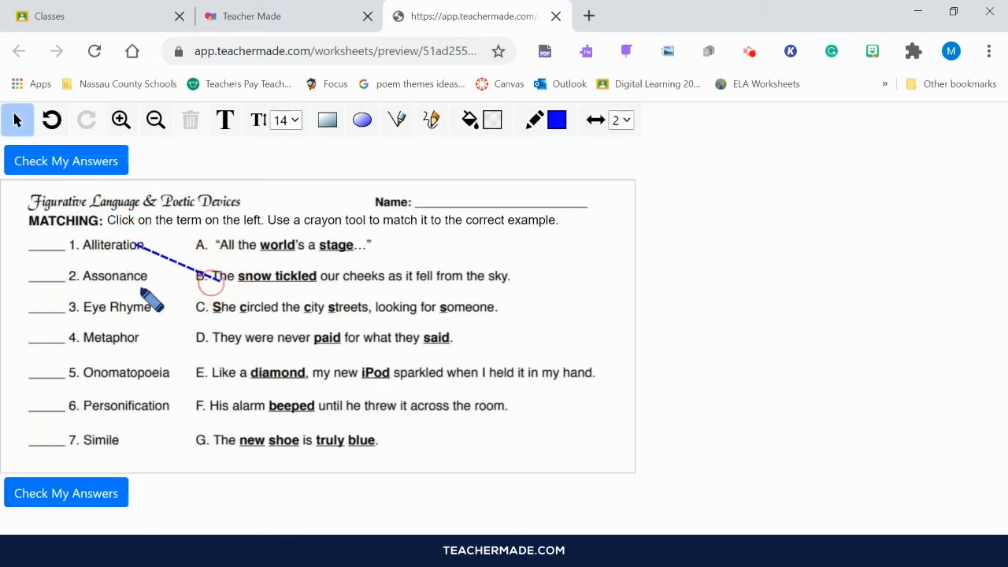
left_click_drag(147, 307, 211, 249)
left_click_drag(116, 339, 260, 340)
left_click_drag(137, 276, 251, 393)
left_click(71, 494)
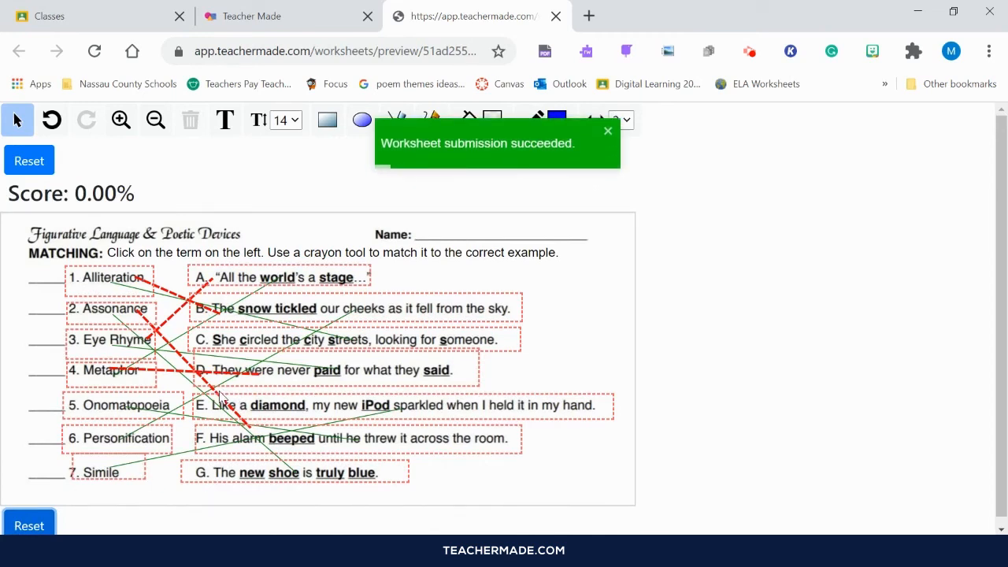
left_click(29, 526)
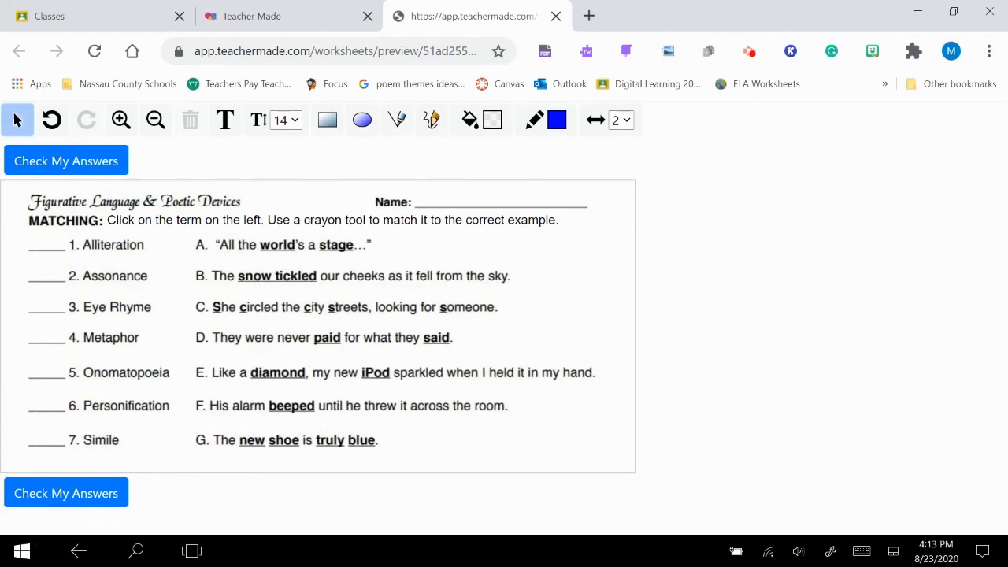
- Create an assignment from Figurative Language Quiz 2, keeping the title New assignment and the default sign-in and additional options
left_click(268, 17)
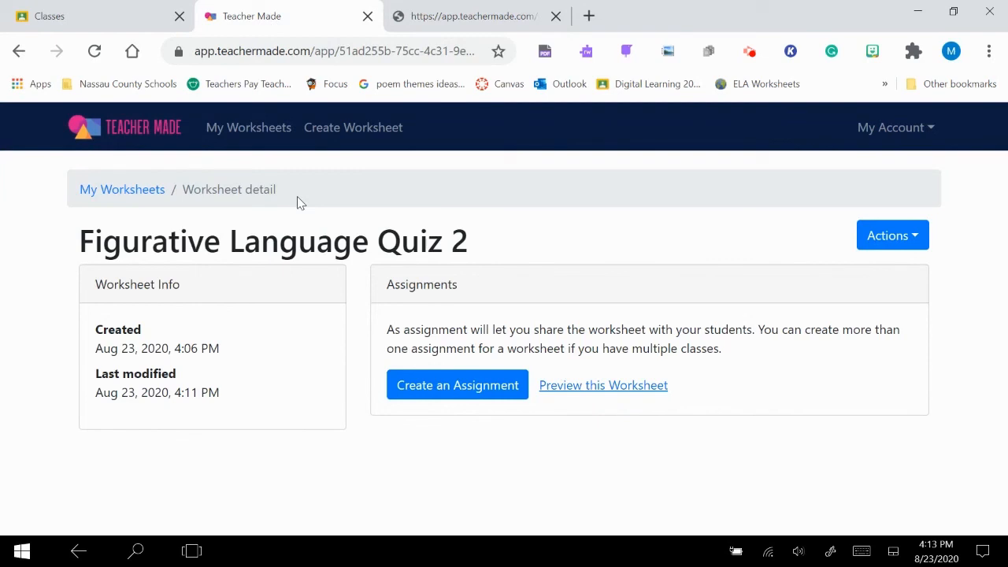
left_click(457, 383)
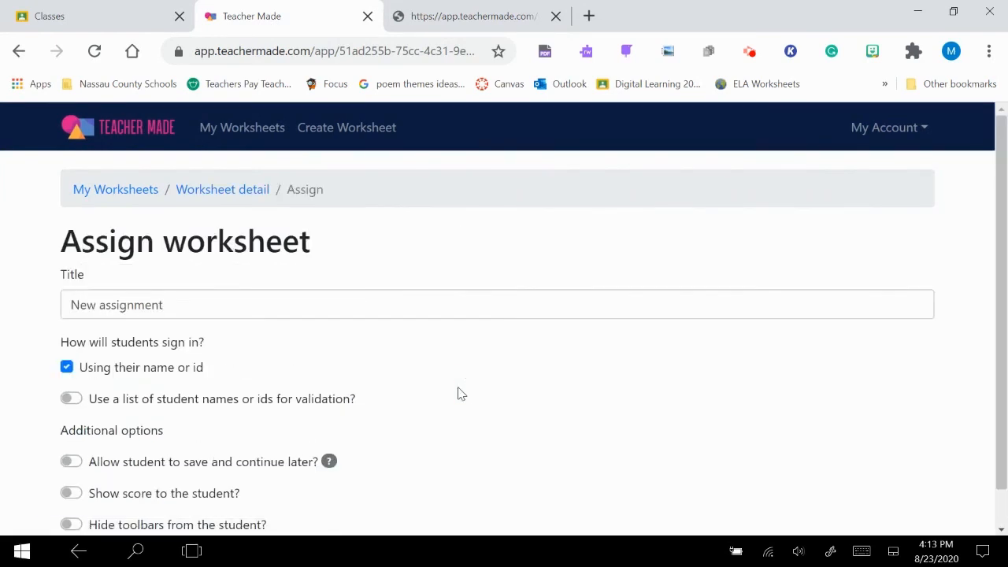
left_click_drag(998, 163, 998, 315)
left_click(149, 521)
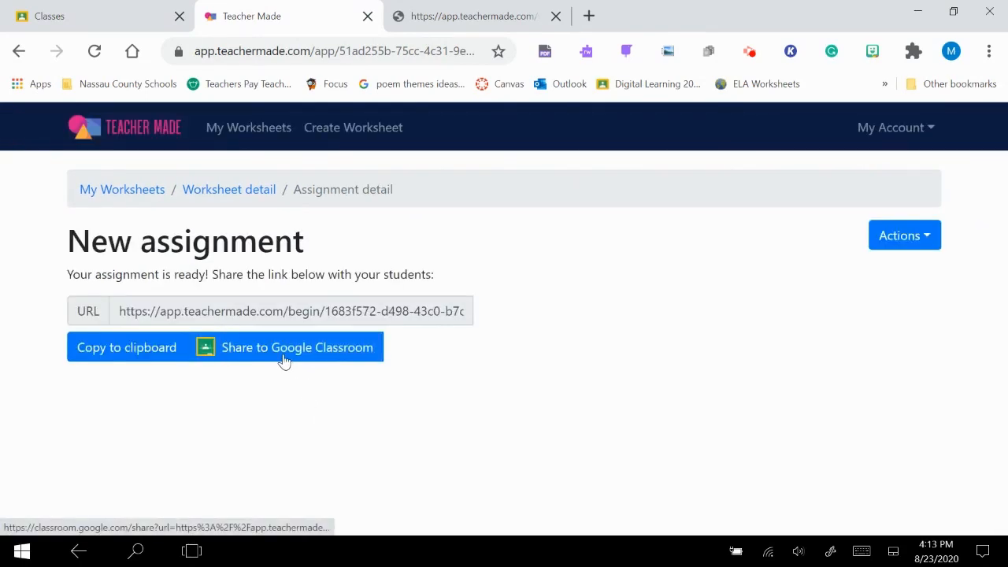
- Share the new assignment to Google Classroom and open the list of classes to choose from
left_click(284, 361)
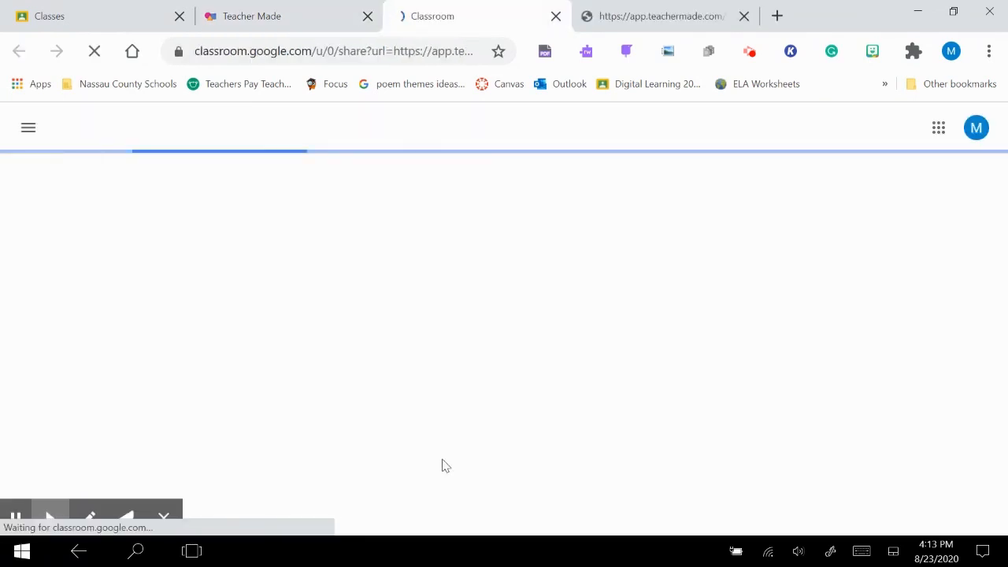
left_click(576, 265)
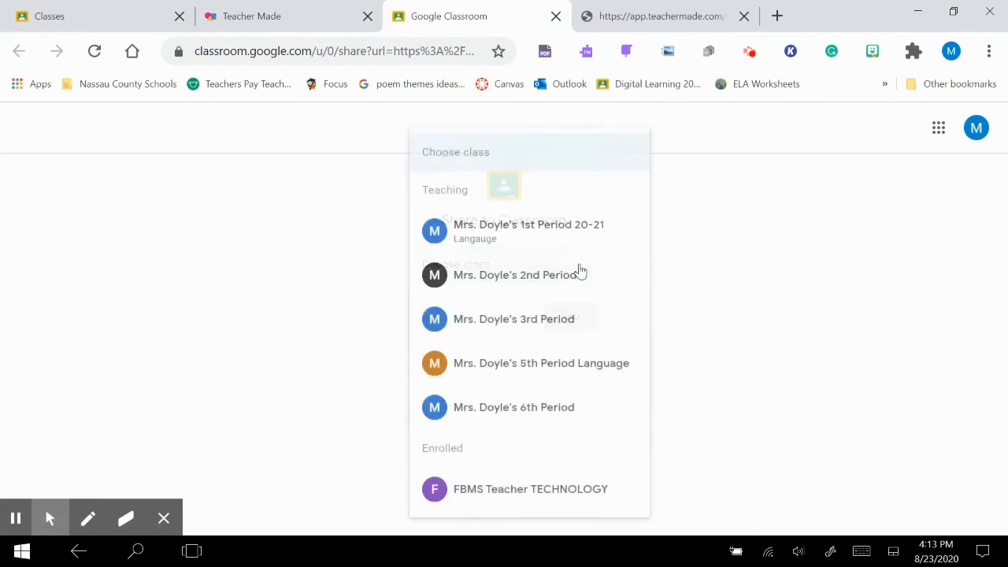